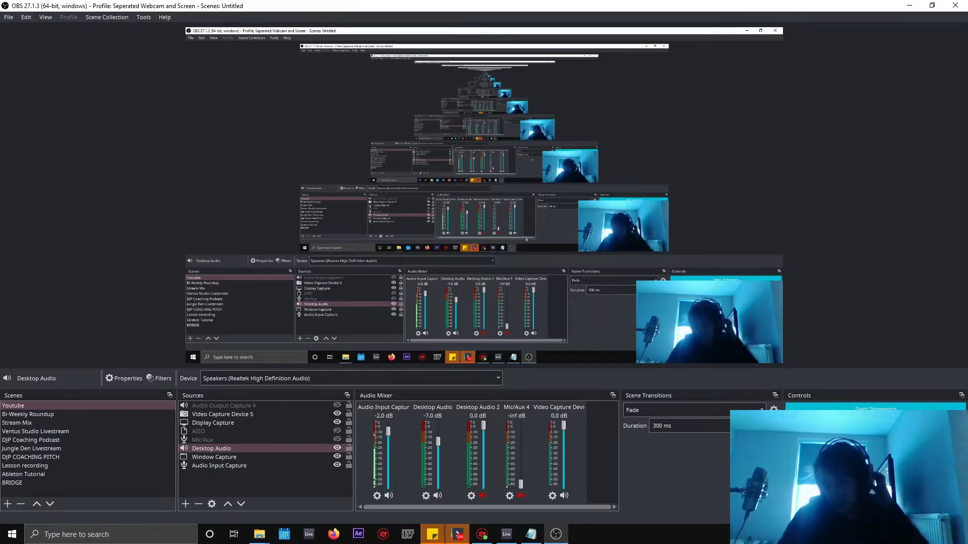
Switch from OBS Studio to the 'Joyryde Basses For Tutorial' project in Ableton Live.
{"action": "left_click", "coordinate": [510, 537]}
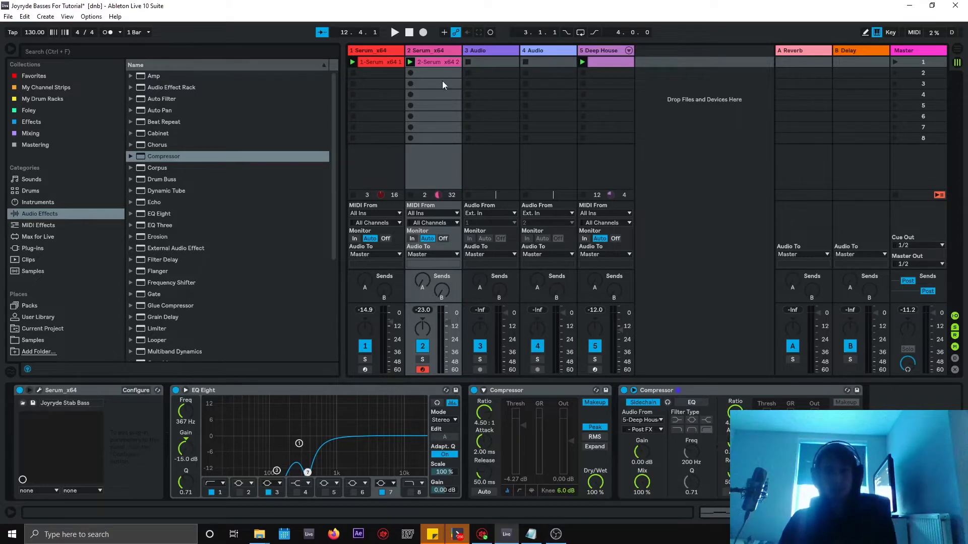
Play the bass clips on tracks 1 and 2, then show track 1's Serum and sidechained Compressor.
{"action": "left_click", "coordinate": [448, 52]}
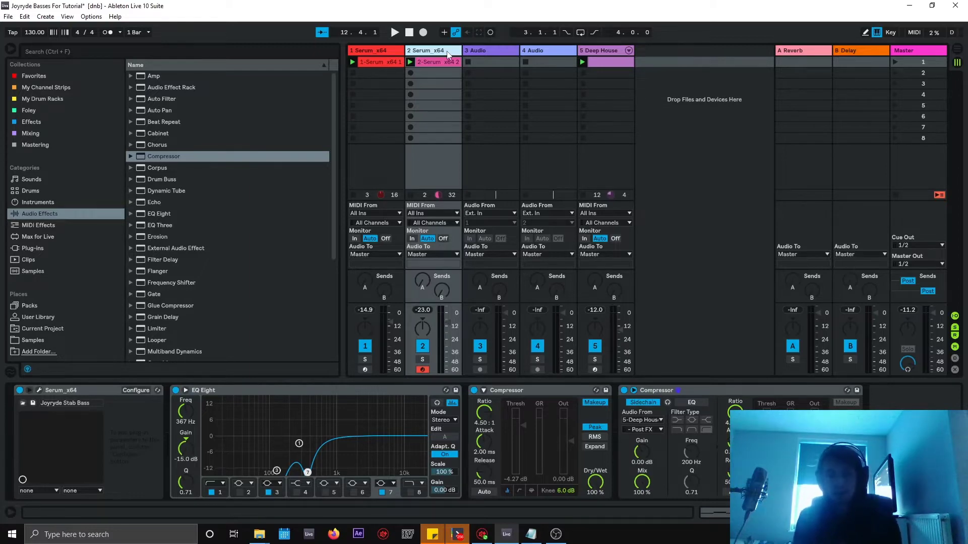
{"action": "left_click", "coordinate": [399, 55]}
{"action": "left_click", "coordinate": [454, 55]}
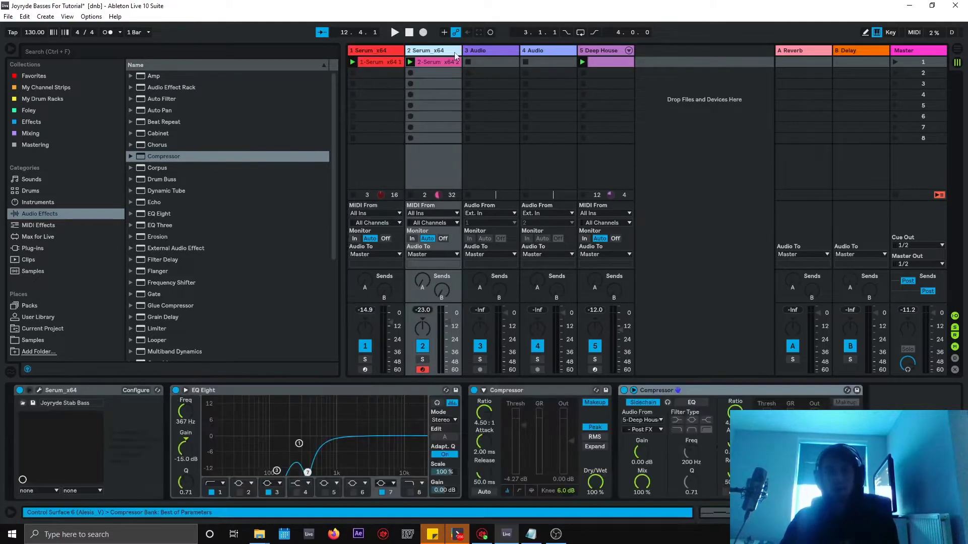
{"action": "left_click", "coordinate": [766, 423]}
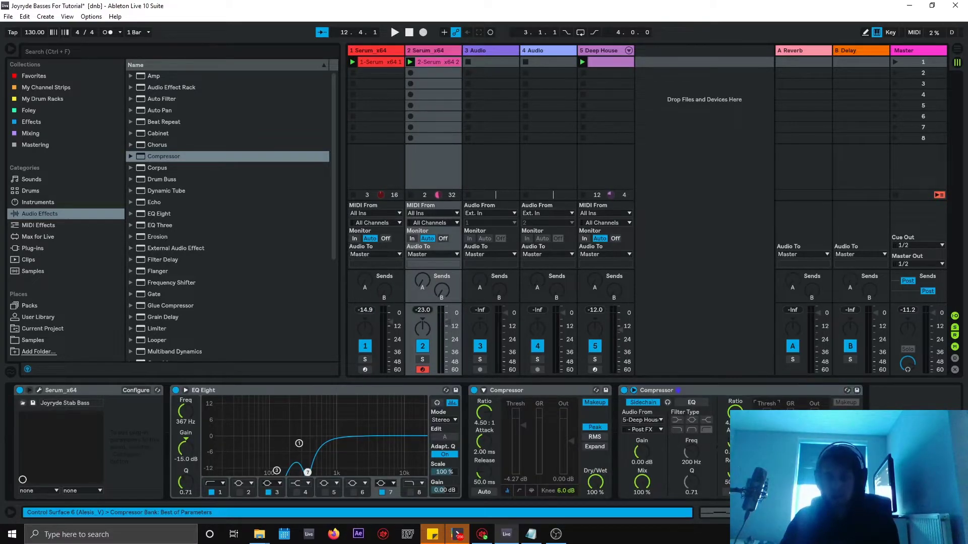
{"action": "left_click", "coordinate": [411, 64]}
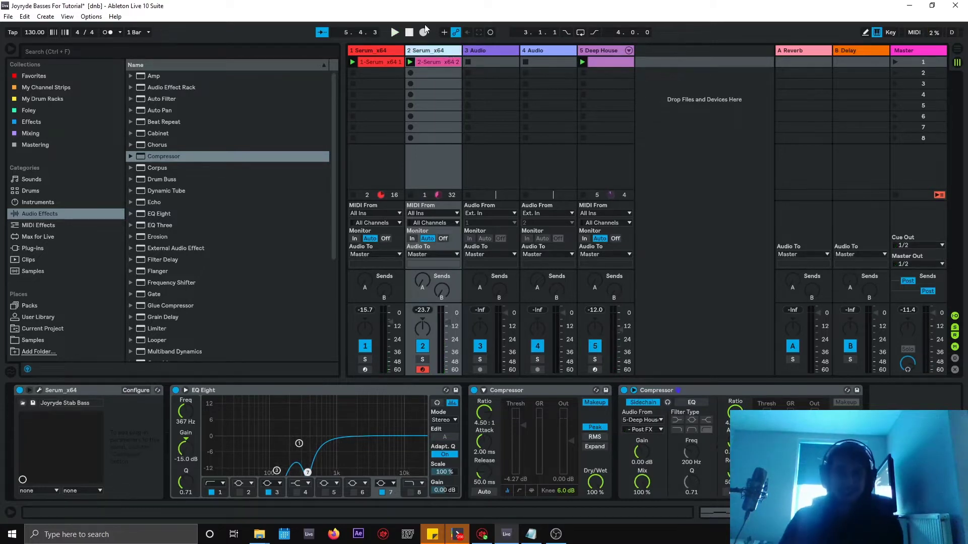
{"action": "left_click", "coordinate": [393, 50]}
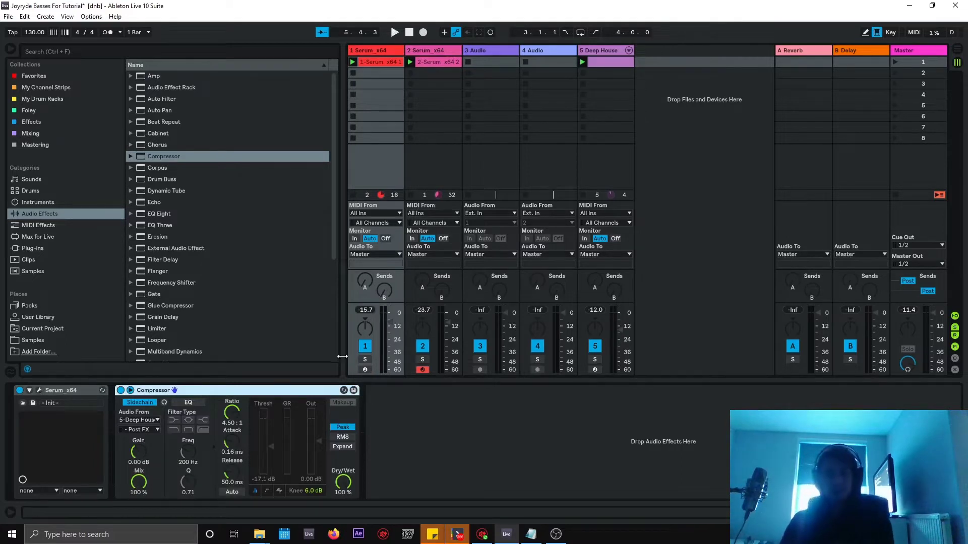
Solo and play track 1, turn off its Compressor, unsolo, and open Serum's Init patch.
{"action": "left_click", "coordinate": [365, 359]}
{"action": "key", "text": "space"}
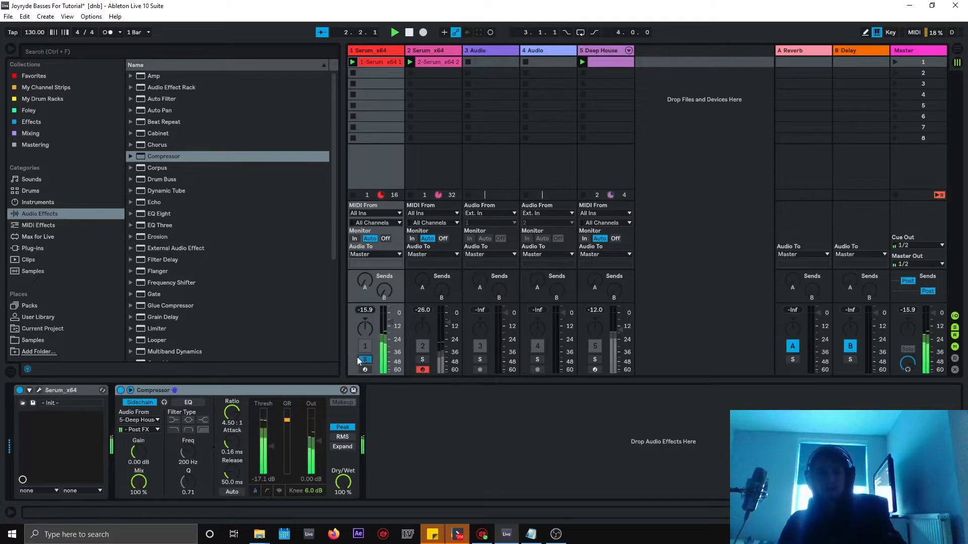
{"action": "left_click", "coordinate": [121, 391]}
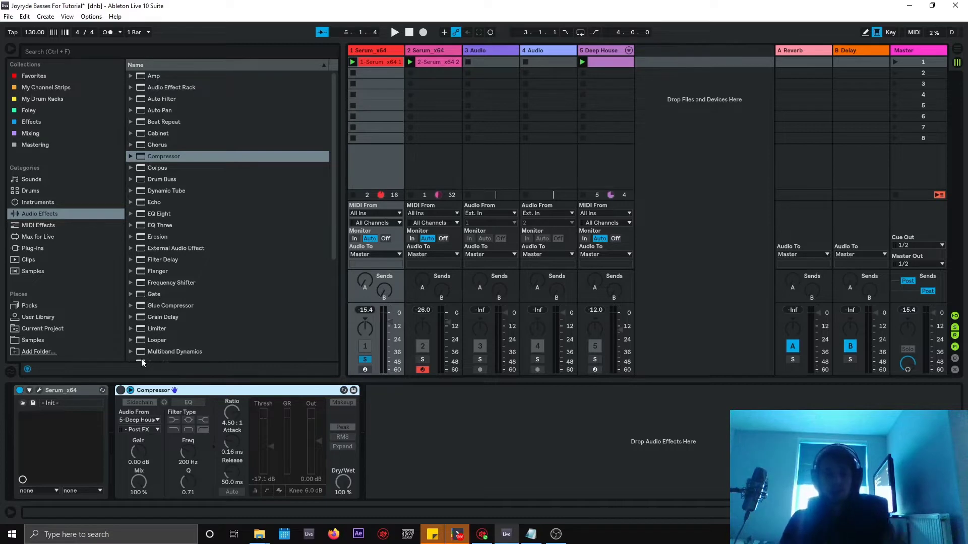
{"action": "left_click", "coordinate": [366, 360]}
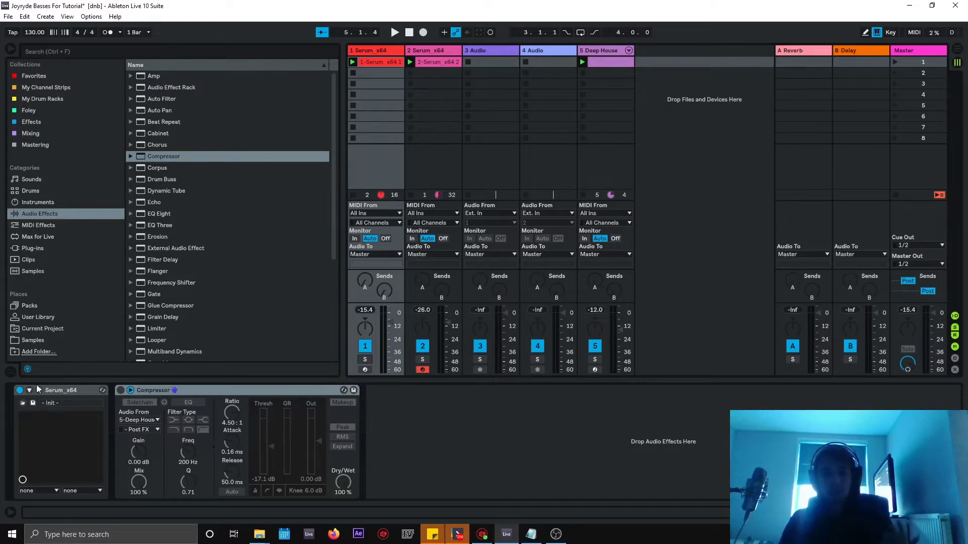
{"action": "left_click", "coordinate": [23, 403]}
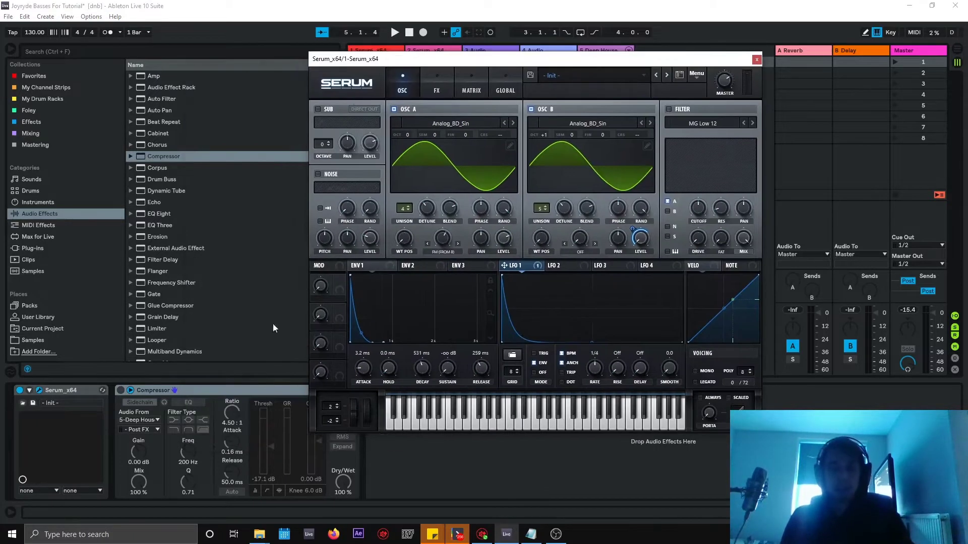
Reposition the Serum window and start playback of track 1.
{"action": "left_click_drag", "start_coordinate": [364, 60], "coordinate": [429, 55]}
{"action": "left_click", "coordinate": [367, 356]}
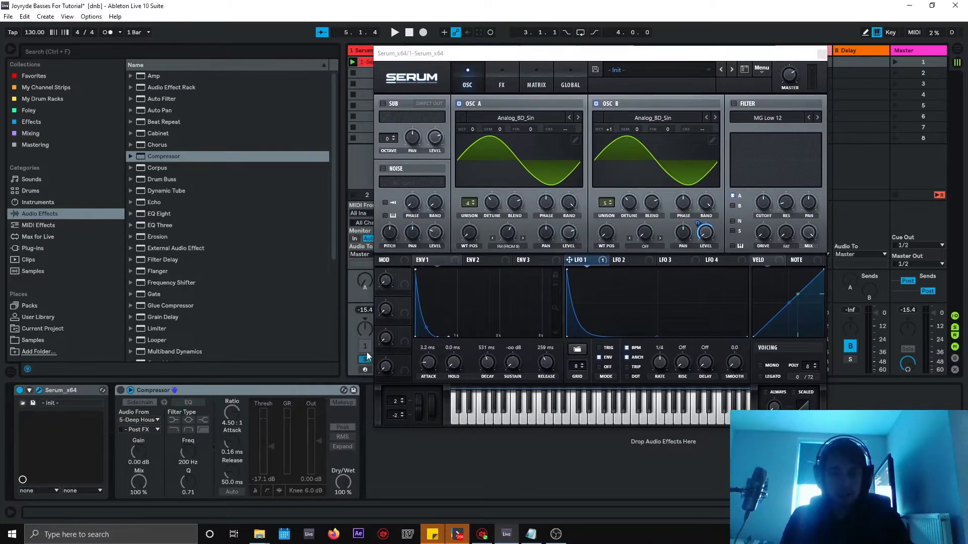
{"action": "key", "text": "space"}
{"action": "left_click_drag", "start_coordinate": [519, 54], "coordinate": [310, 55]}
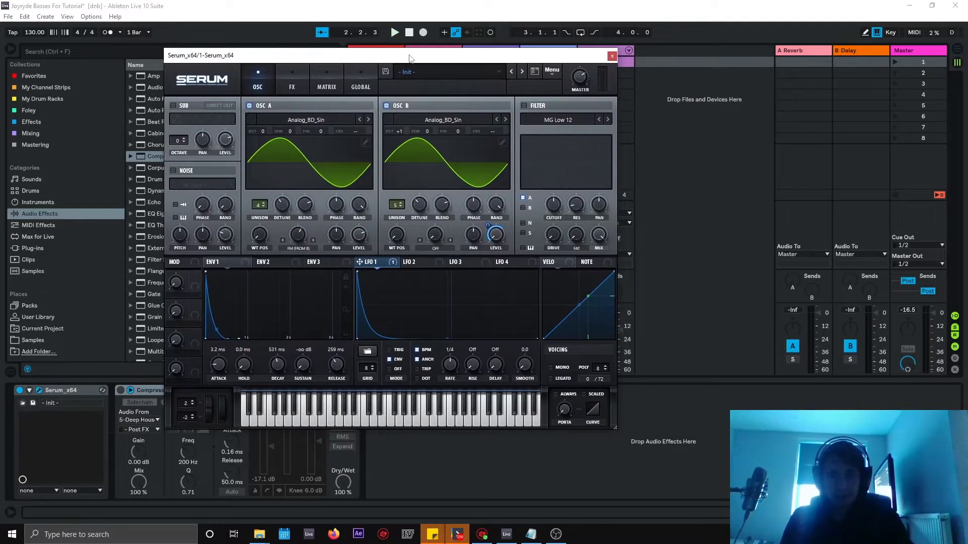
{"action": "left_click_drag", "start_coordinate": [409, 56], "coordinate": [463, 56]}
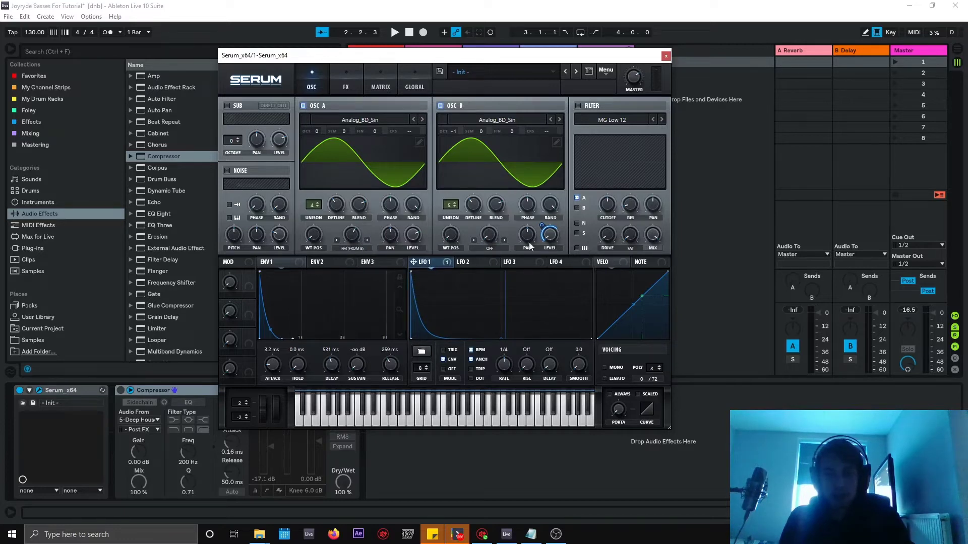
Route LFO 1 to oscillator B's level with a modulation amount of about 62.
{"action": "left_click_drag", "start_coordinate": [529, 245], "coordinate": [529, 272]}
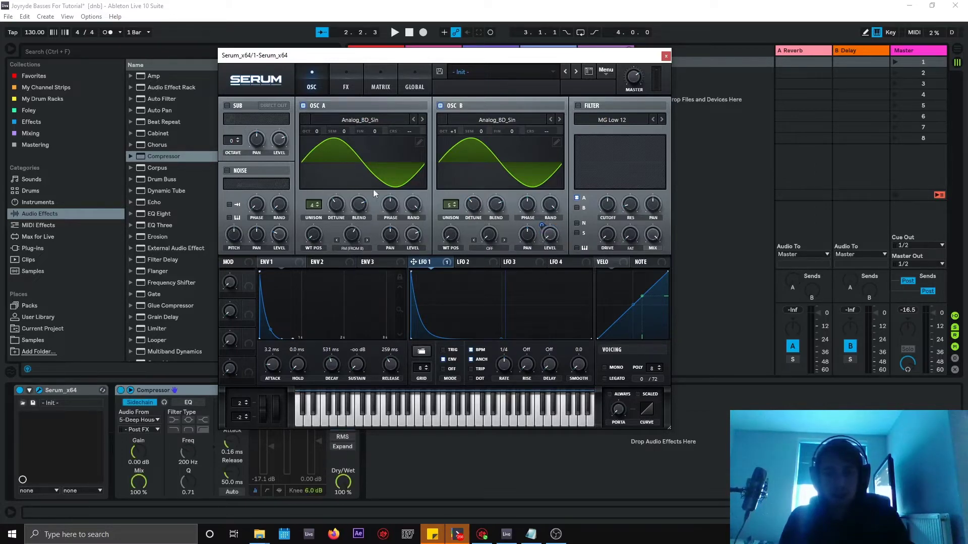
{"action": "left_click", "coordinate": [24, 16]}
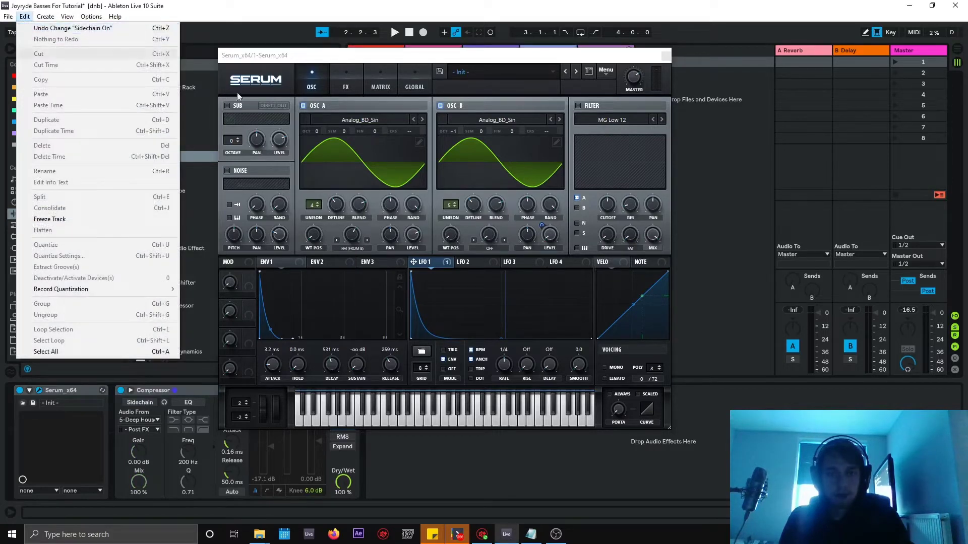
{"action": "left_click", "coordinate": [545, 225]}
{"action": "left_click_drag", "start_coordinate": [544, 212], "coordinate": [550, 170]}
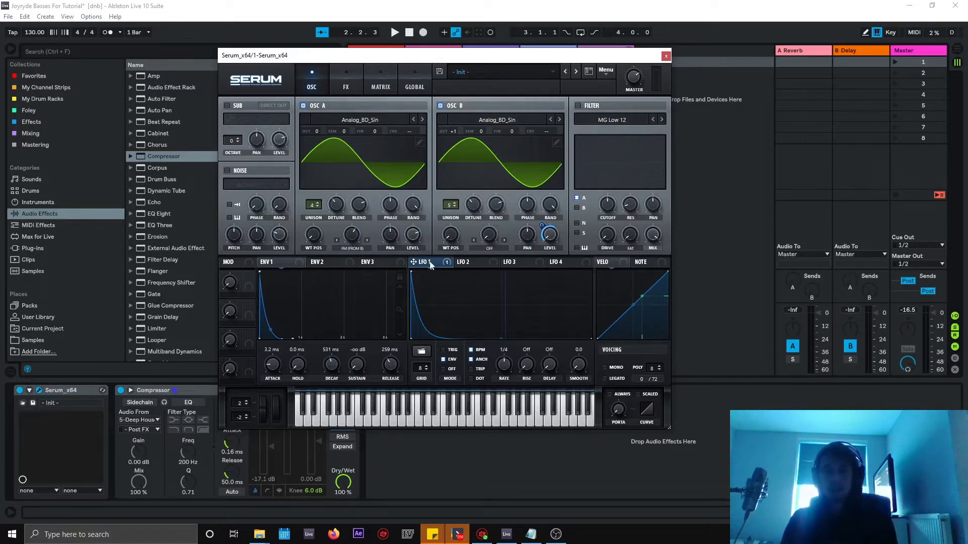
Reapply LFO 1 to oscillator B's level and reshape its curve into a shorter plateau decay.
{"action": "right_click", "coordinate": [551, 236]}
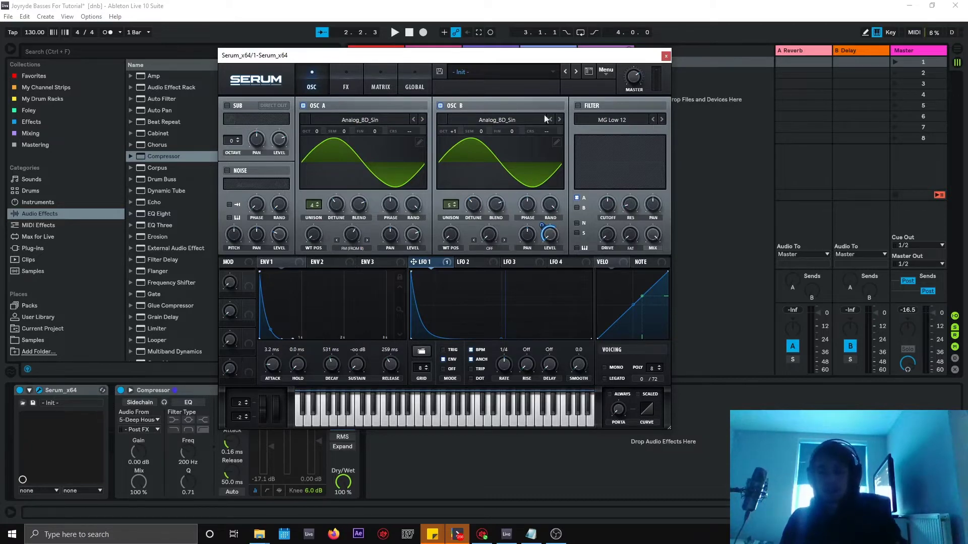
{"action": "left_click_drag", "start_coordinate": [498, 57], "coordinate": [462, 53]}
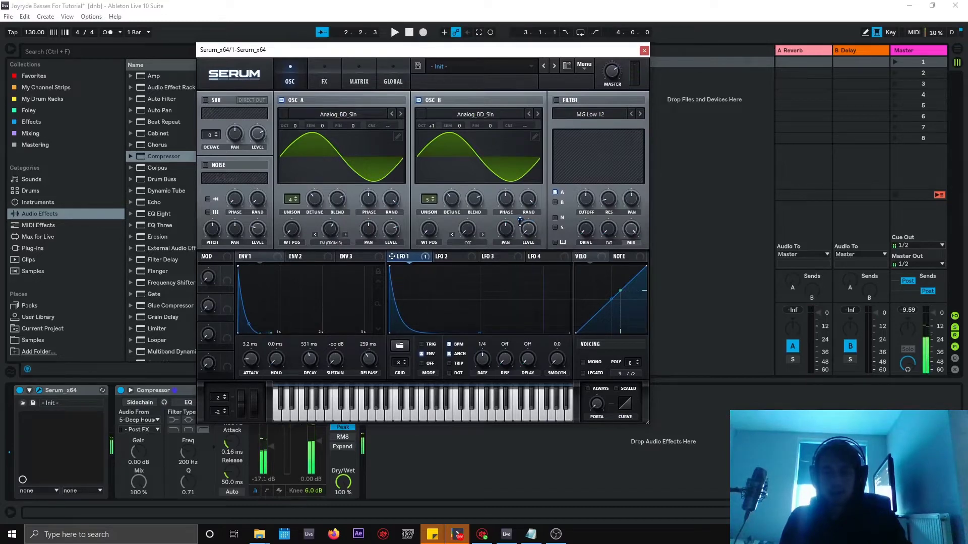
{"action": "left_click_drag", "start_coordinate": [524, 223], "coordinate": [529, 144]}
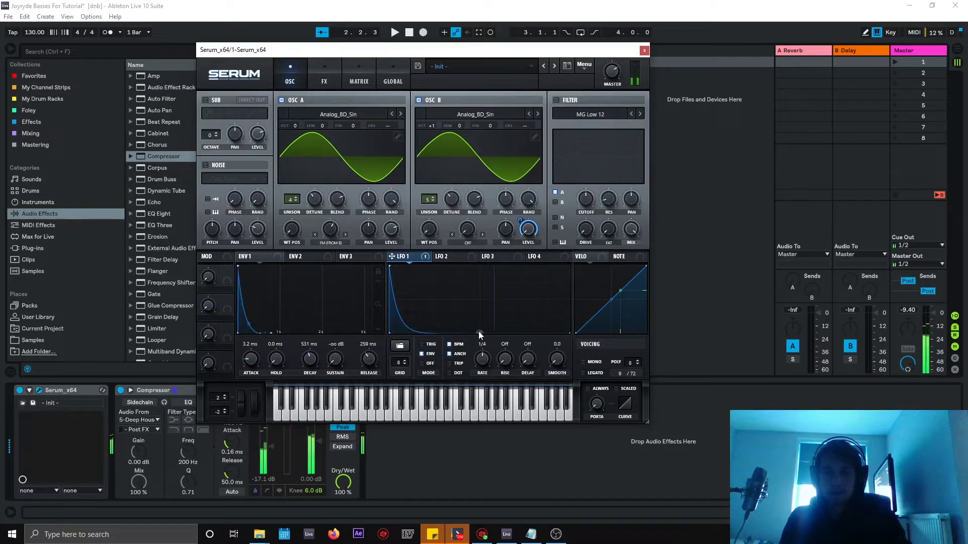
{"action": "mouse_move", "coordinate": [479, 332]}
{"action": "left_mouse_down"}
{"action": "mouse_move", "coordinate": [480, 269]}
{"action": "mouse_move", "coordinate": [493, 276]}
{"action": "mouse_move", "coordinate": [479, 277]}
{"action": "mouse_move", "coordinate": [480, 323]}
{"action": "left_mouse_up"}
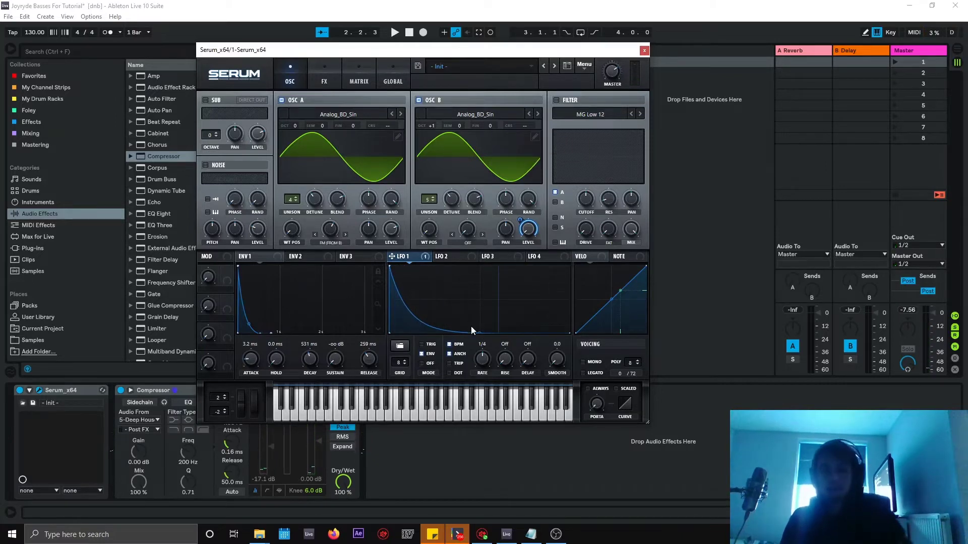
{"action": "left_click_drag", "start_coordinate": [472, 327], "coordinate": [476, 337]}
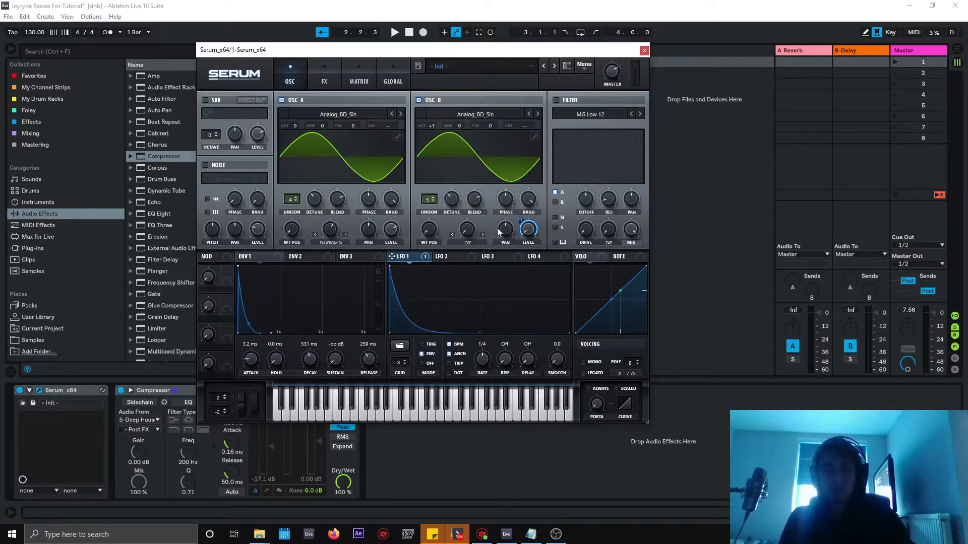
Play notes to audition the sine bass, then move Serum aside to reveal the tracks.
{"action": "mouse_move", "coordinate": [521, 230]}
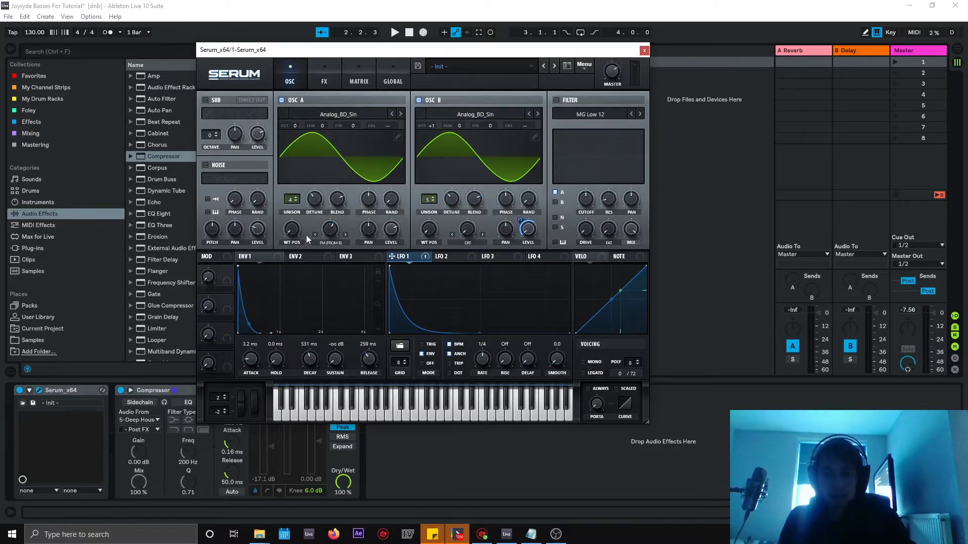
{"action": "key", "text": "a"}
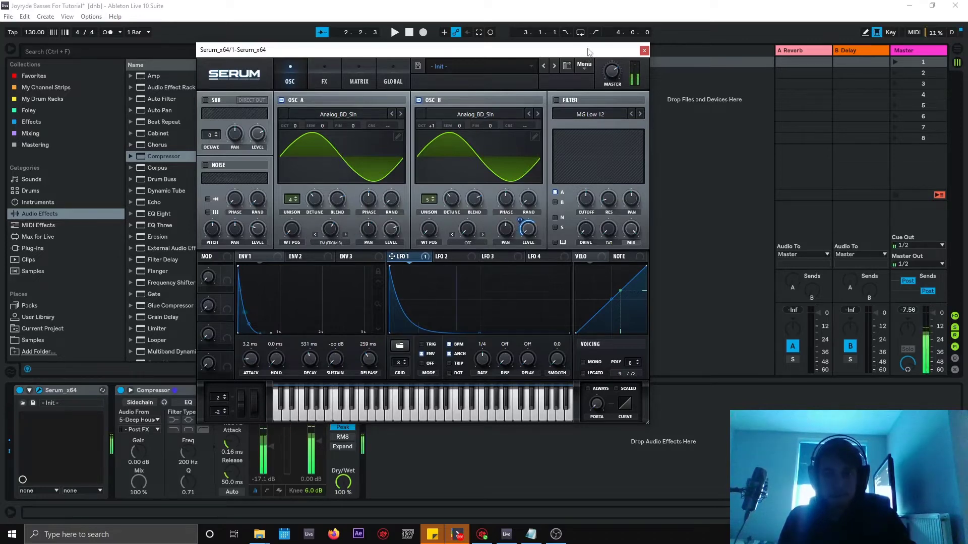
{"action": "key", "text": "a"}
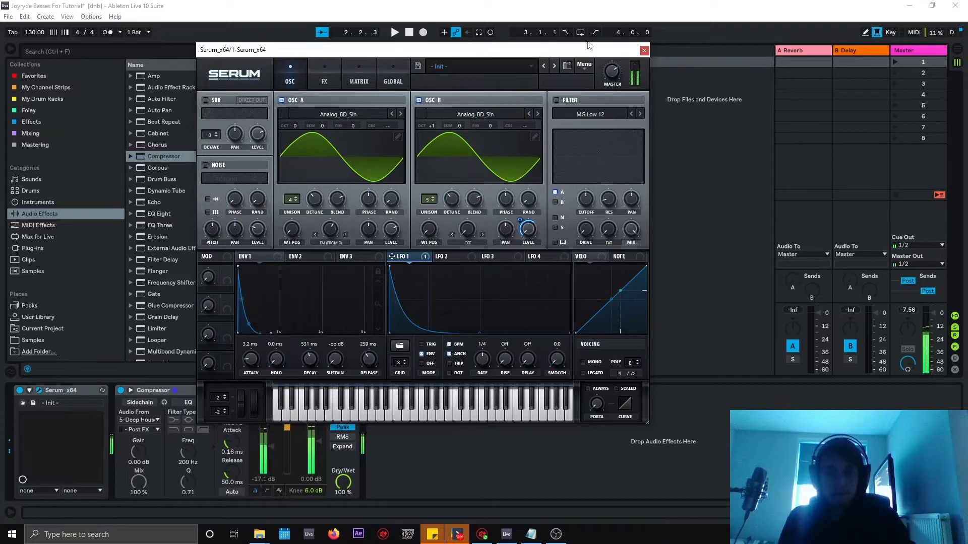
{"action": "left_click_drag", "start_coordinate": [589, 46], "coordinate": [711, 58]}
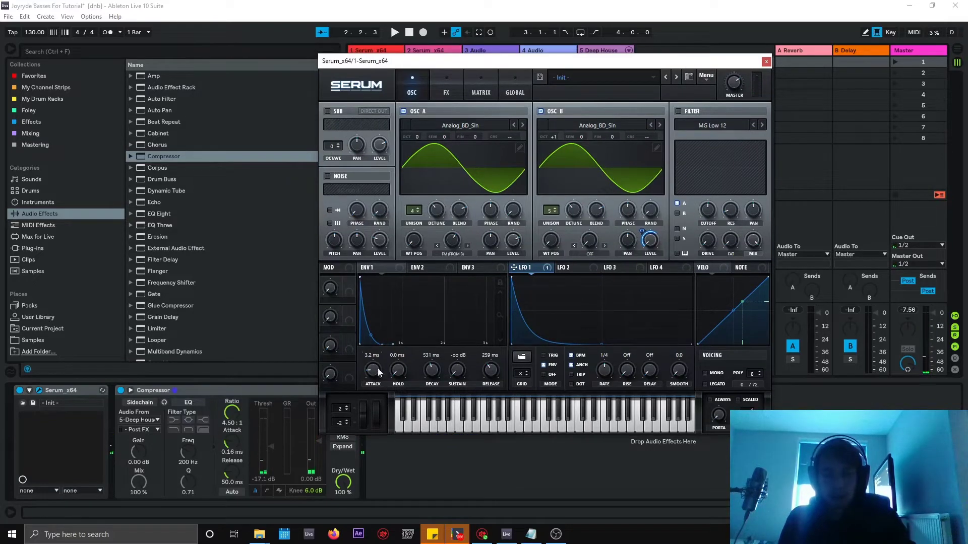
Give Env 1 a 594 ms decay with sustain pulled down to -oo dB.
{"action": "left_click", "coordinate": [375, 268]}
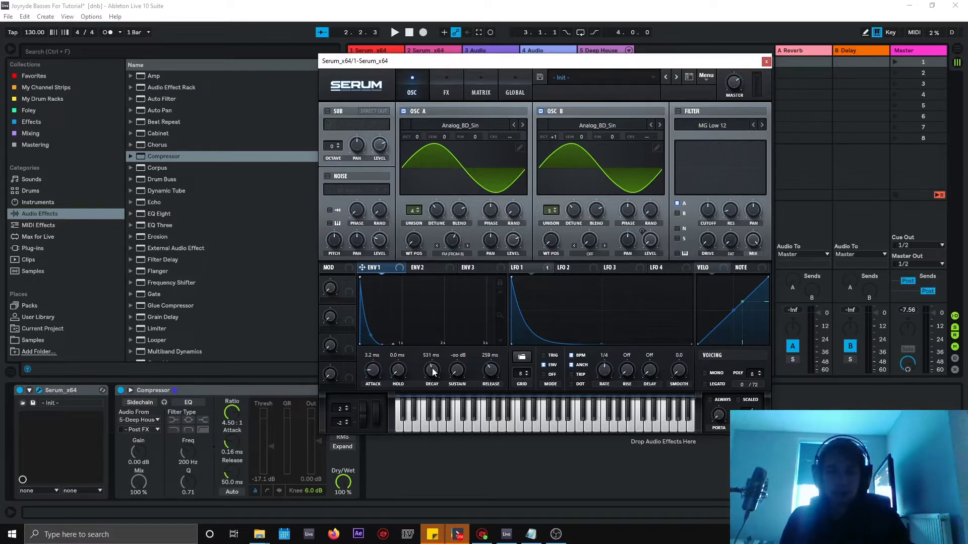
{"action": "left_click_drag", "start_coordinate": [433, 371], "coordinate": [437, 424]}
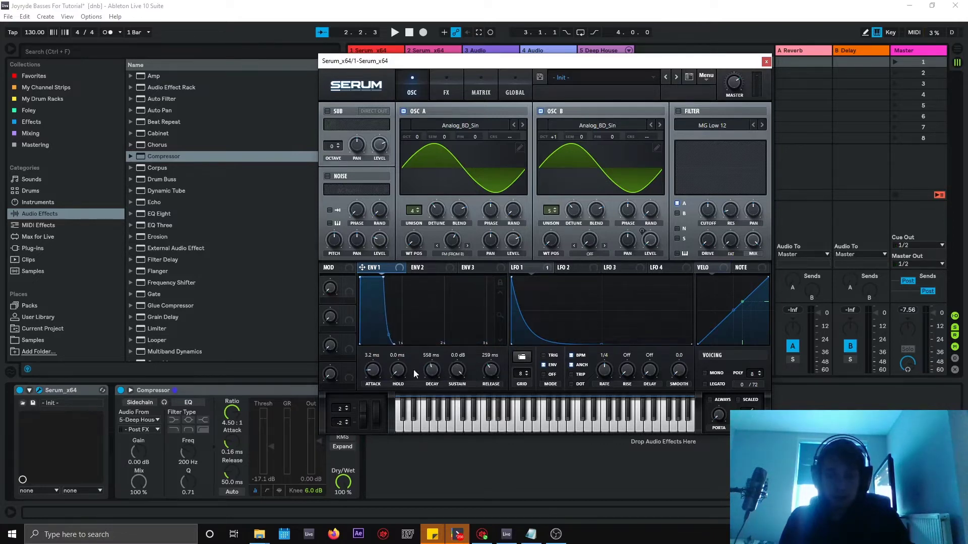
{"action": "left_click_drag", "start_coordinate": [381, 279], "coordinate": [384, 356]}
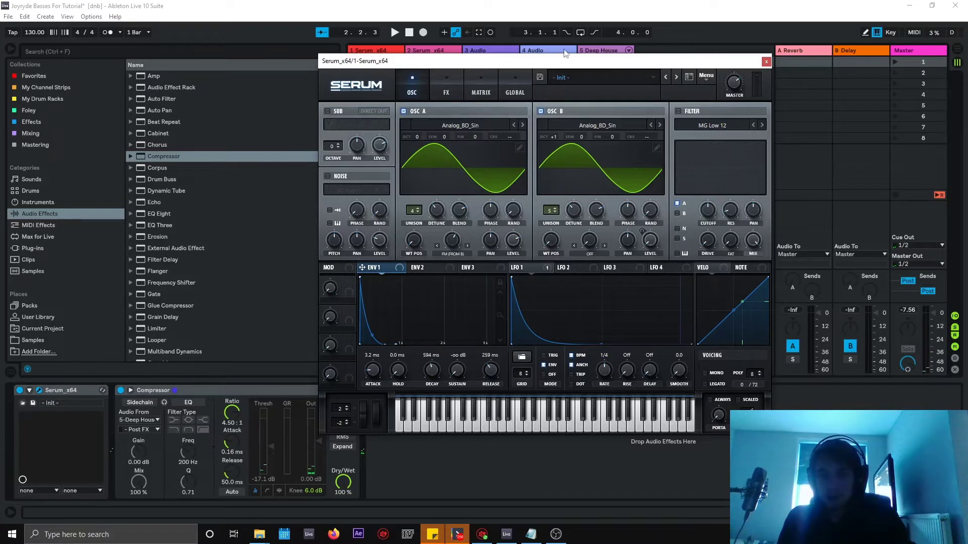
{"action": "left_click_drag", "start_coordinate": [565, 62], "coordinate": [469, 53]}
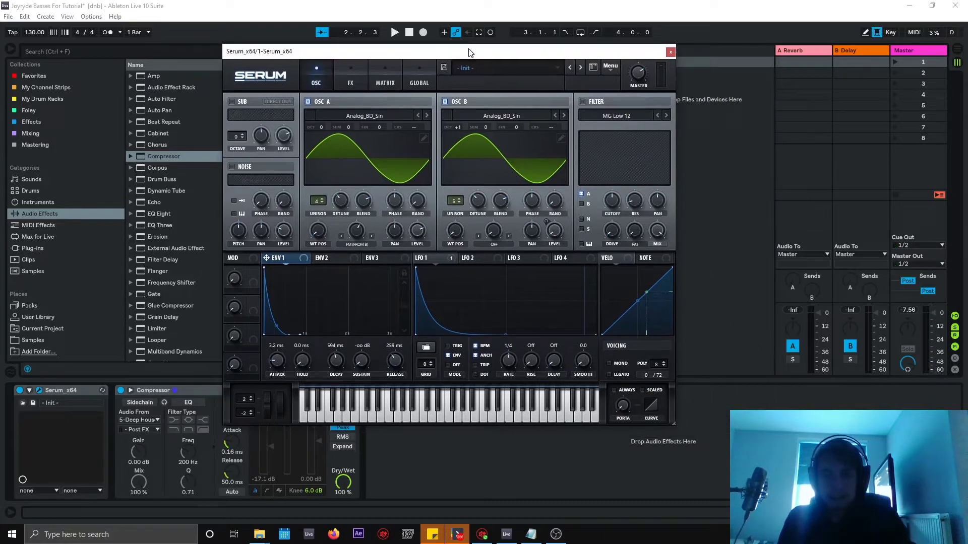
{"action": "left_click", "coordinate": [352, 76]}
{"action": "left_click", "coordinate": [392, 82]}
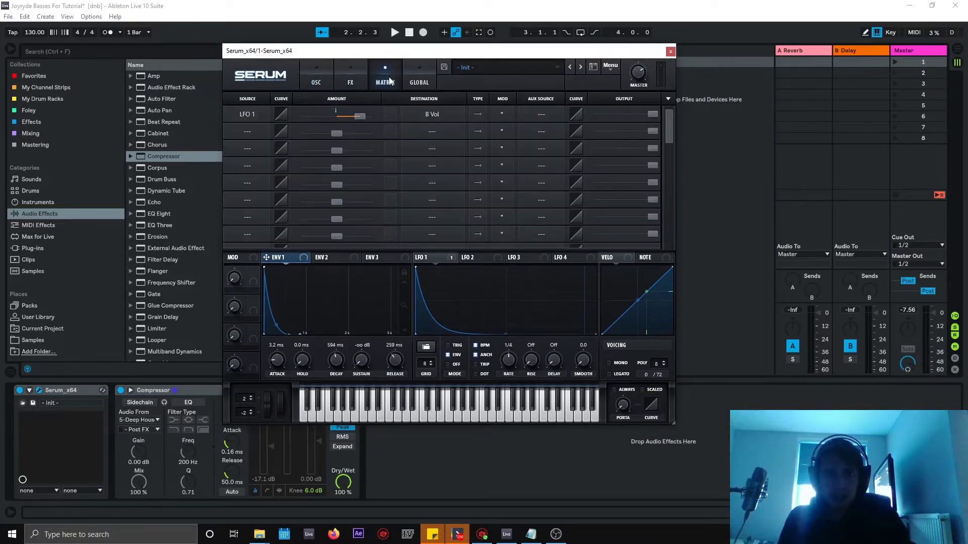
{"action": "left_click", "coordinate": [358, 69]}
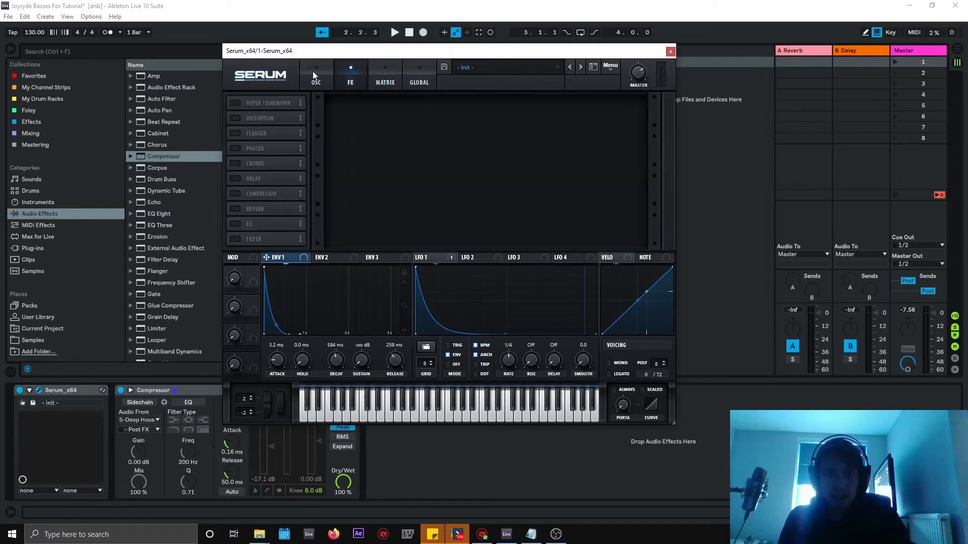
{"action": "left_click", "coordinate": [315, 77]}
{"action": "left_click_drag", "start_coordinate": [564, 51], "coordinate": [598, 67]}
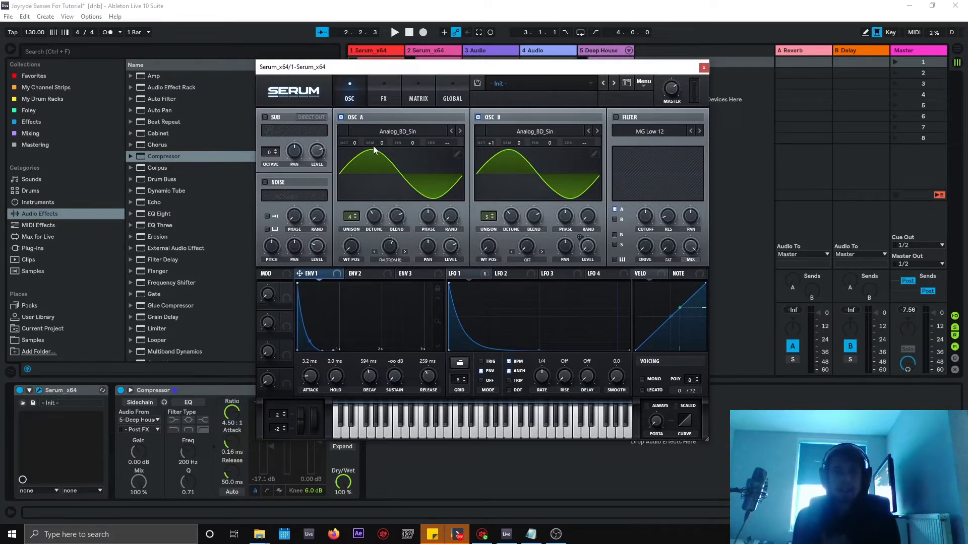
{"action": "left_click", "coordinate": [477, 83]}
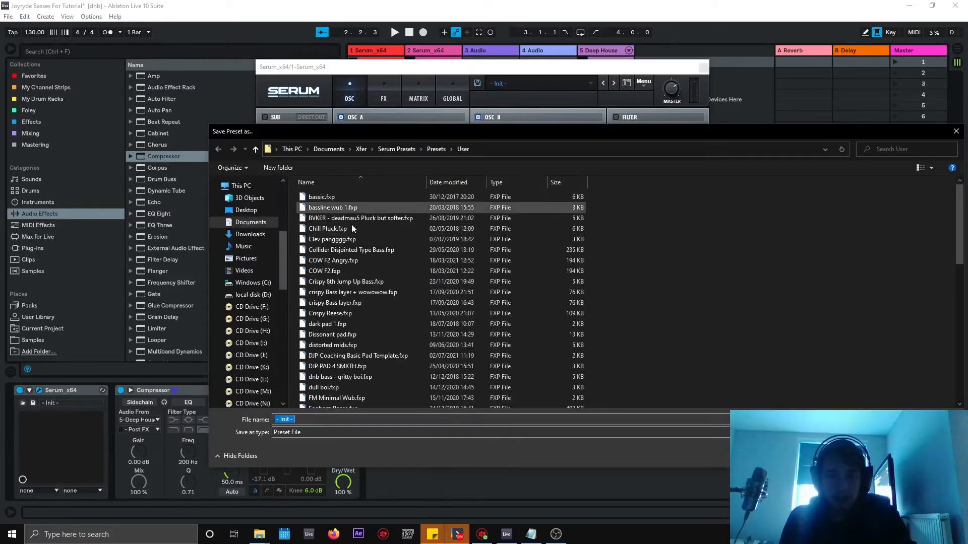
Save the patch over the existing Joyryde Stab Bass.fxp preset file.
{"action": "scroll", "coordinate": [415, 337], "scroll_direction": "down", "scroll_amount": 3}
{"action": "scroll", "coordinate": [422, 255], "scroll_direction": "up", "scroll_amount": 3}
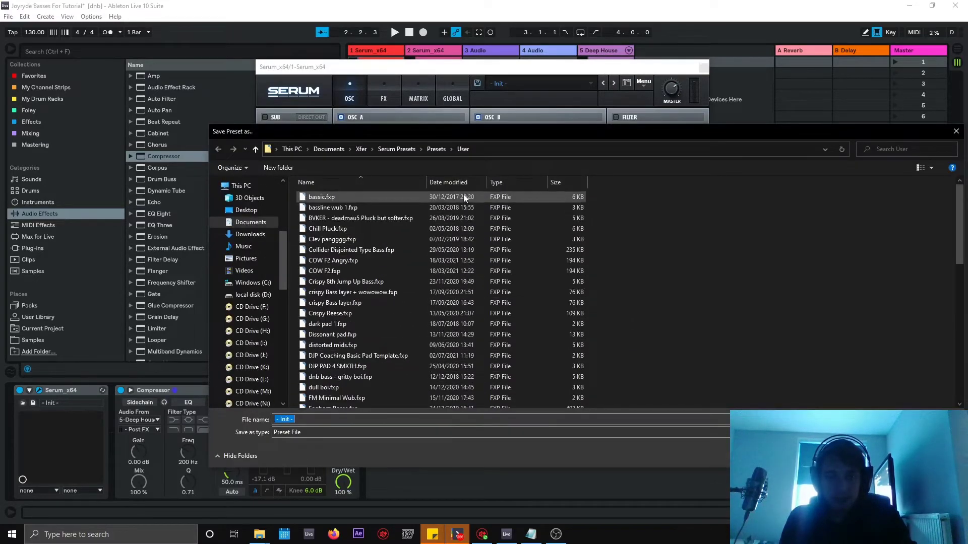
{"action": "left_click", "coordinate": [448, 182]}
{"action": "left_click", "coordinate": [363, 198]}
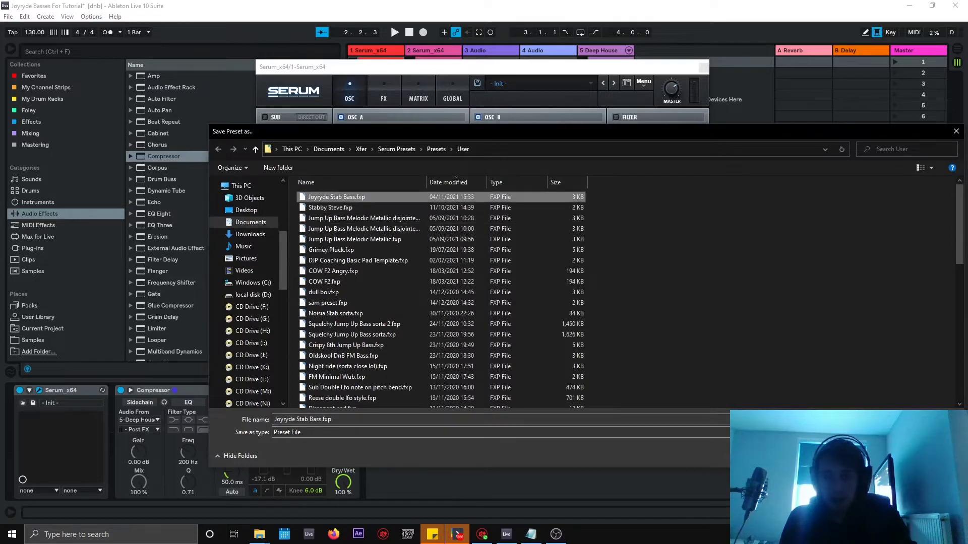
{"action": "key", "text": "Return"}
{"action": "left_click", "coordinate": [507, 268]}
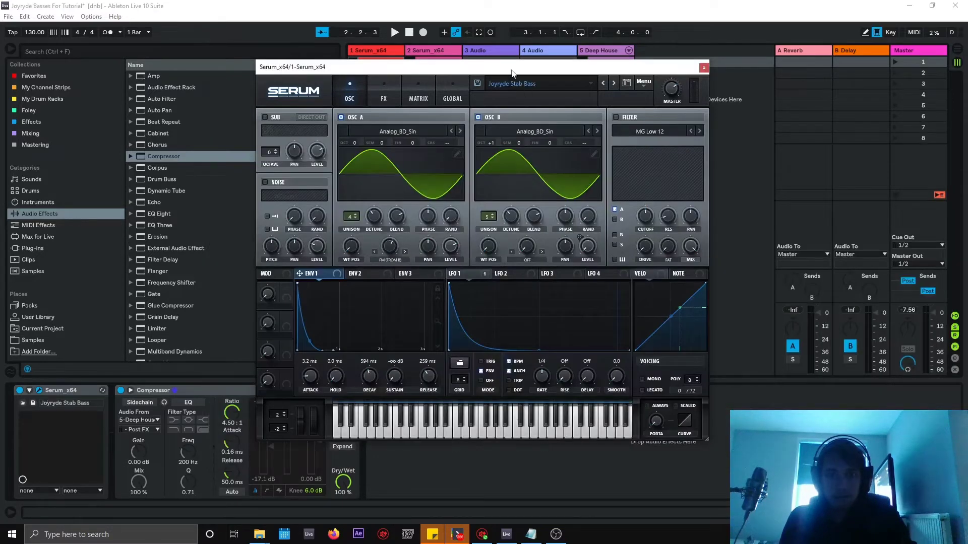
{"action": "left_click_drag", "start_coordinate": [511, 72], "coordinate": [699, 102]}
Close track 1's Serum, solo and arm track 2, and open its Serum editor.
{"action": "left_click", "coordinate": [891, 97]}
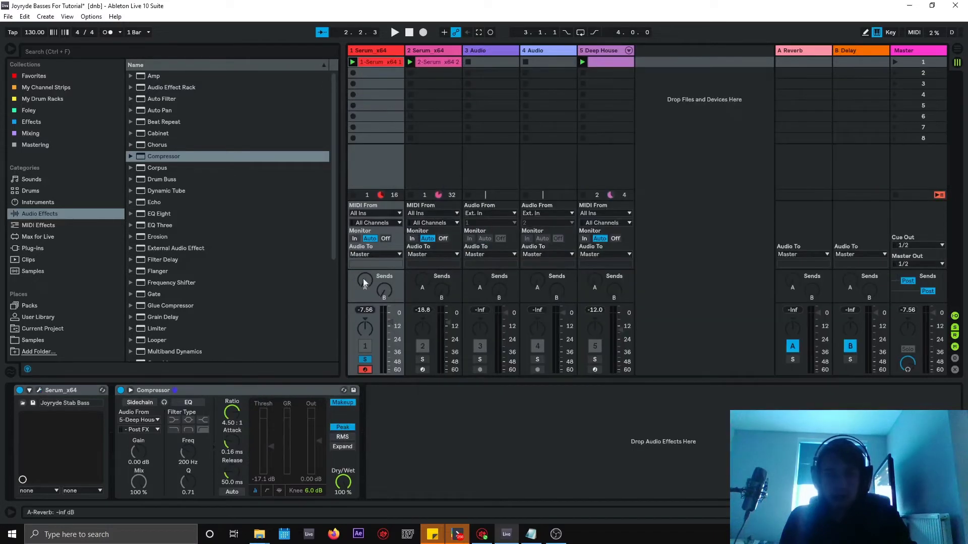
{"action": "left_click", "coordinate": [435, 51]}
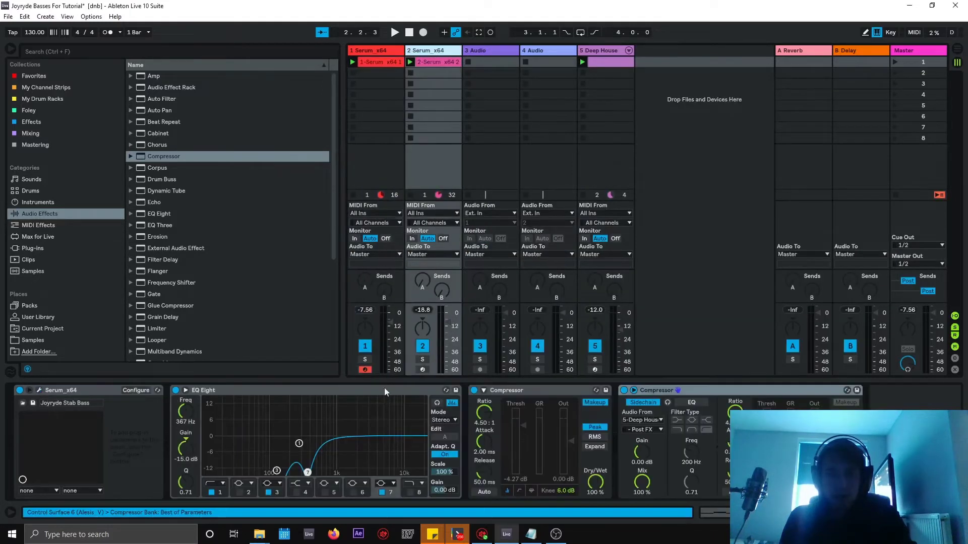
{"action": "left_click", "coordinate": [422, 360]}
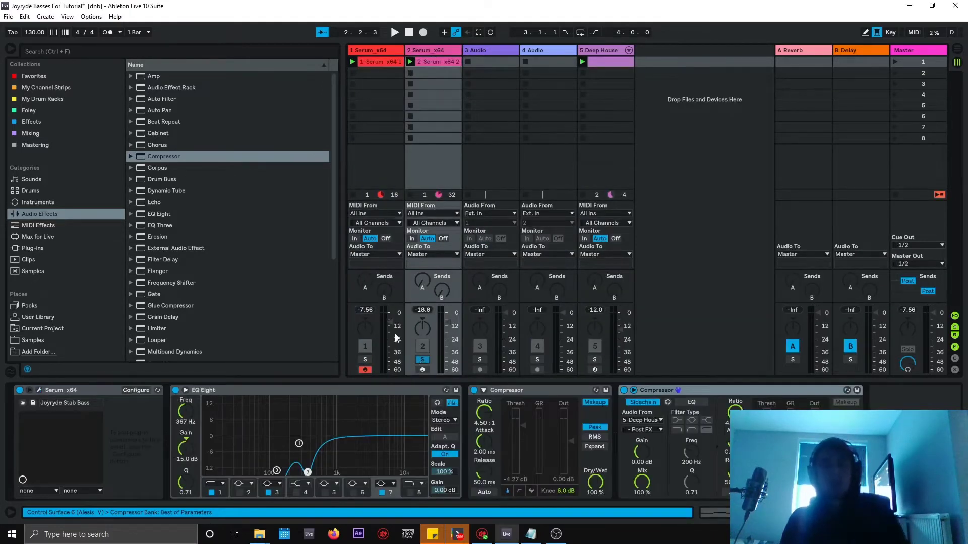
{"action": "left_click", "coordinate": [423, 370]}
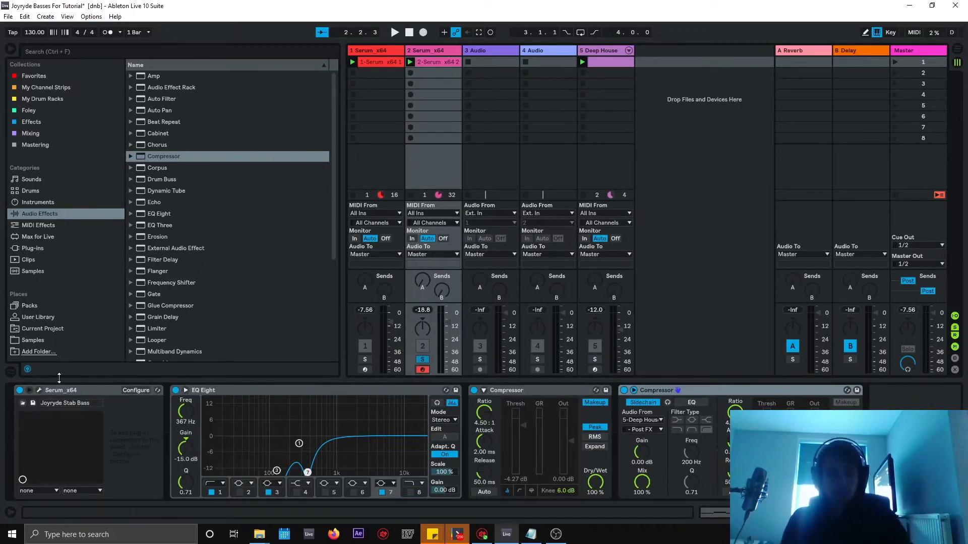
{"action": "key", "text": "ctrl+alt+p"}
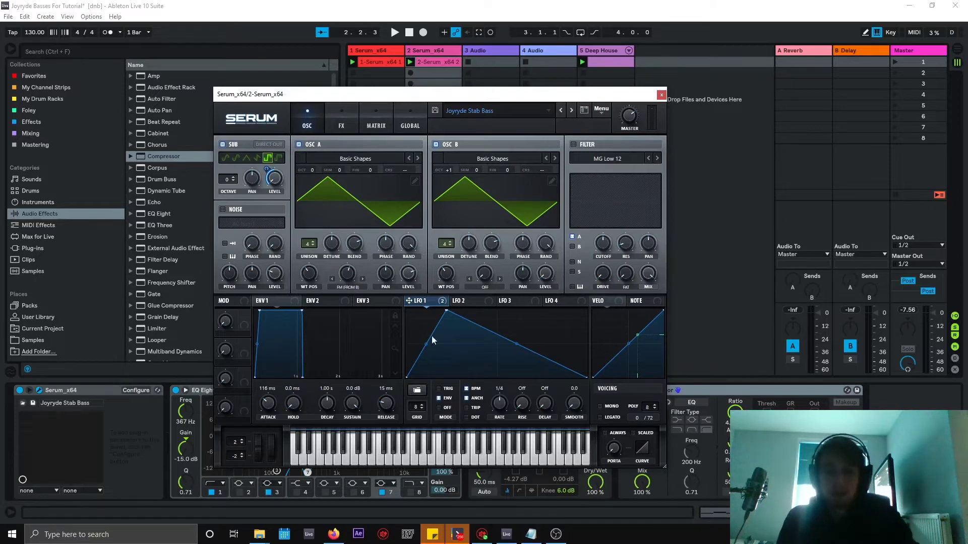
{"action": "left_click_drag", "start_coordinate": [448, 97], "coordinate": [462, 97]}
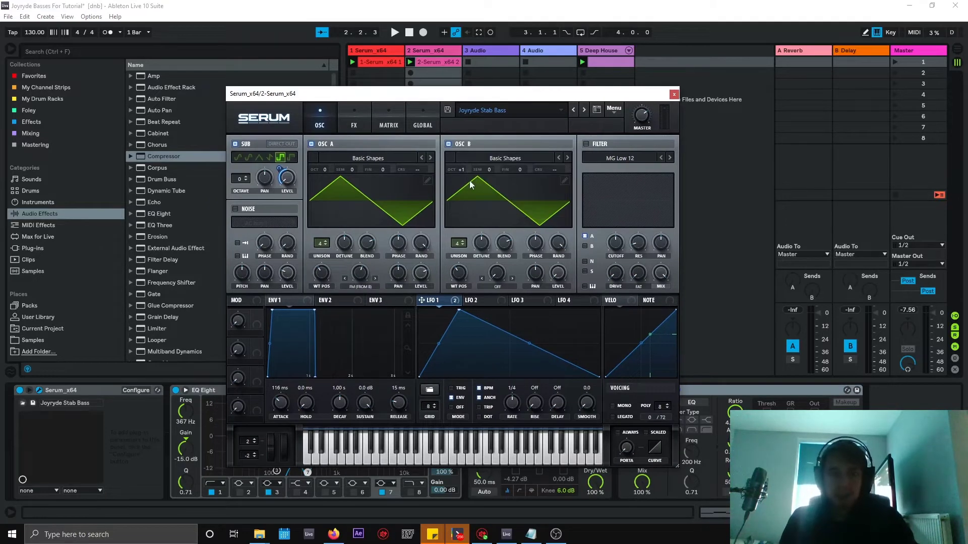
{"action": "left_click_drag", "start_coordinate": [494, 103], "coordinate": [599, 101]}
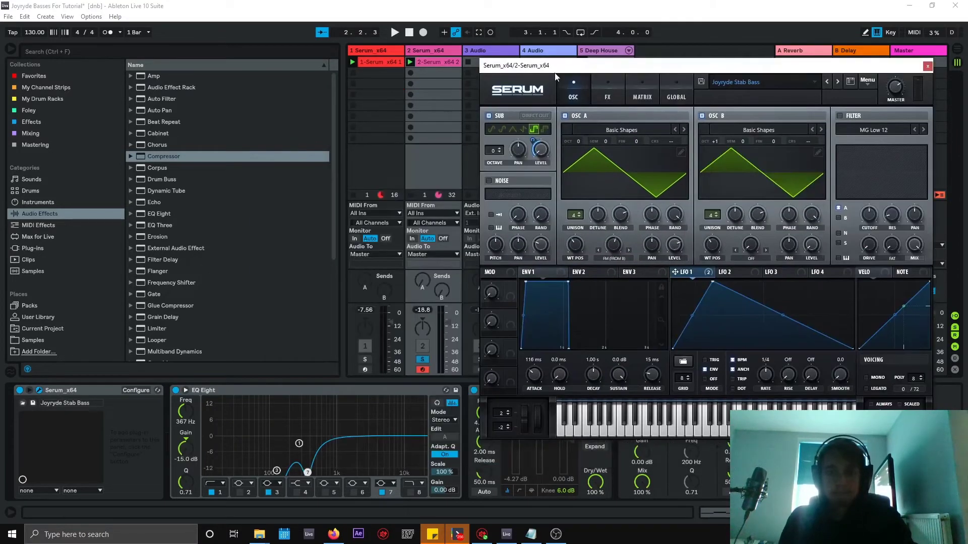
{"action": "left_click_drag", "start_coordinate": [555, 76], "coordinate": [328, 87]}
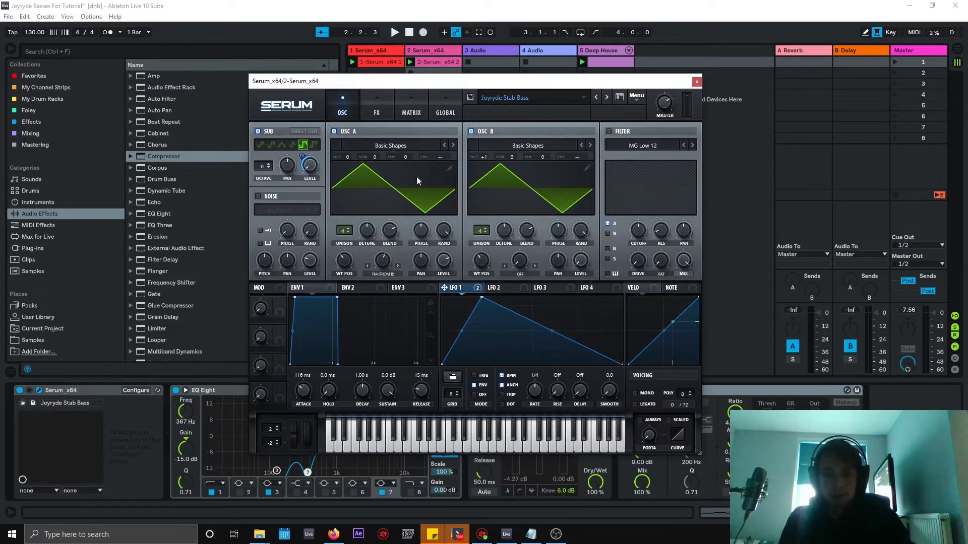
Turn off oscillator B and the sub, audition track 2, then re-enable oscillator B.
{"action": "left_click", "coordinate": [491, 132]}
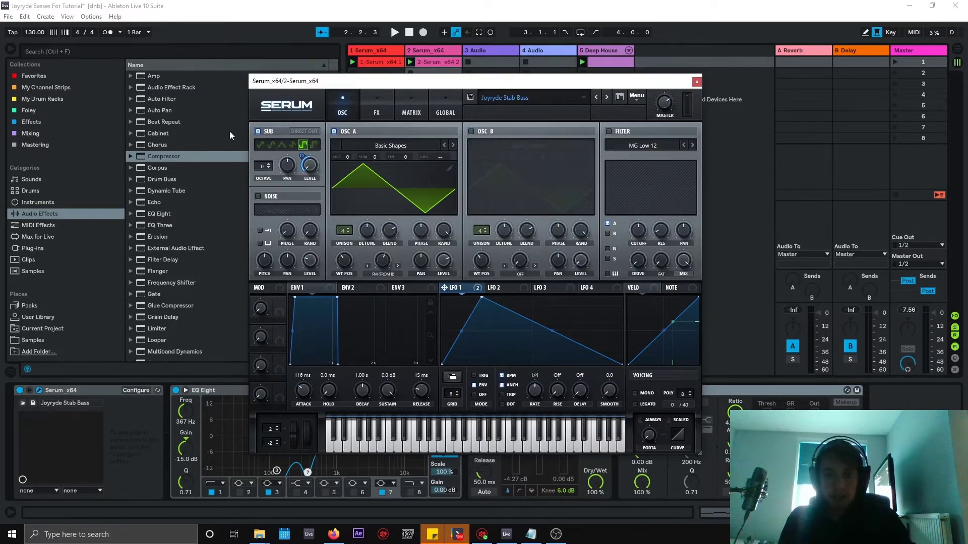
{"action": "left_click", "coordinate": [259, 132]}
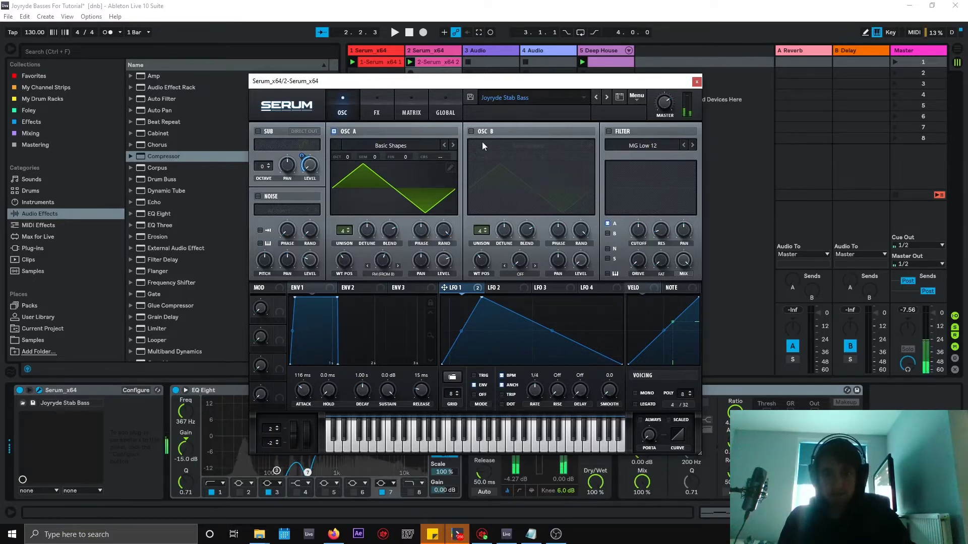
{"action": "key", "text": "space"}
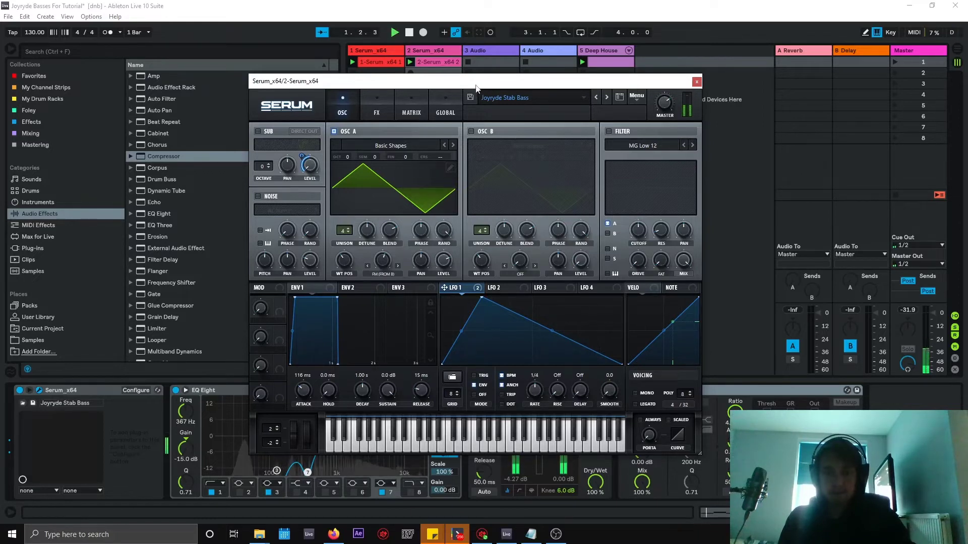
{"action": "key", "text": "space"}
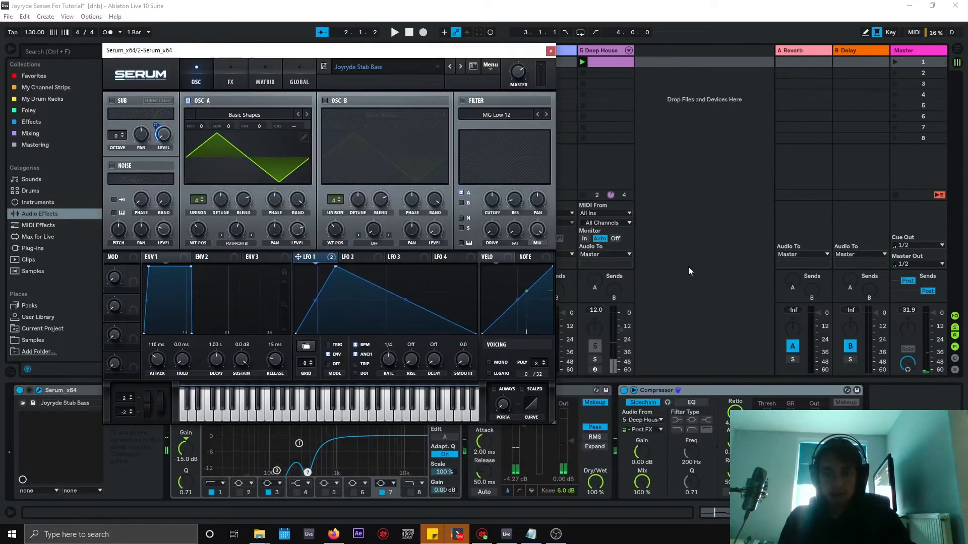
{"action": "left_click_drag", "start_coordinate": [555, 80], "coordinate": [510, 52]}
{"action": "left_click", "coordinate": [425, 103]}
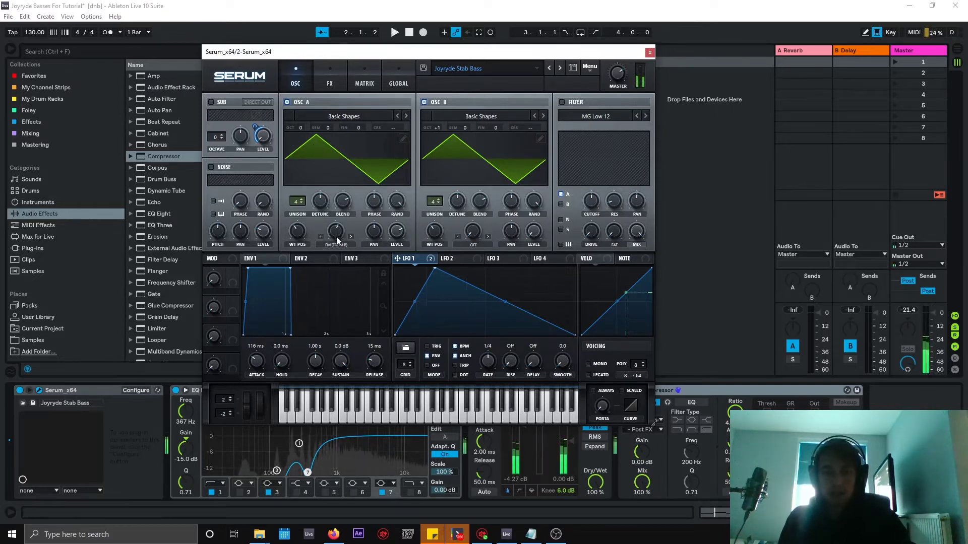
Raise OSC A's FM from B to 61%, enable the sub oscillator, and play a note.
{"action": "mouse_move", "coordinate": [337, 232]}
{"action": "mouse_move", "coordinate": [335, 235]}
{"action": "left_mouse_down"}
{"action": "mouse_move", "coordinate": [338, 250]}
{"action": "mouse_move", "coordinate": [344, 212]}
{"action": "mouse_move", "coordinate": [337, 231]}
{"action": "left_mouse_up"}
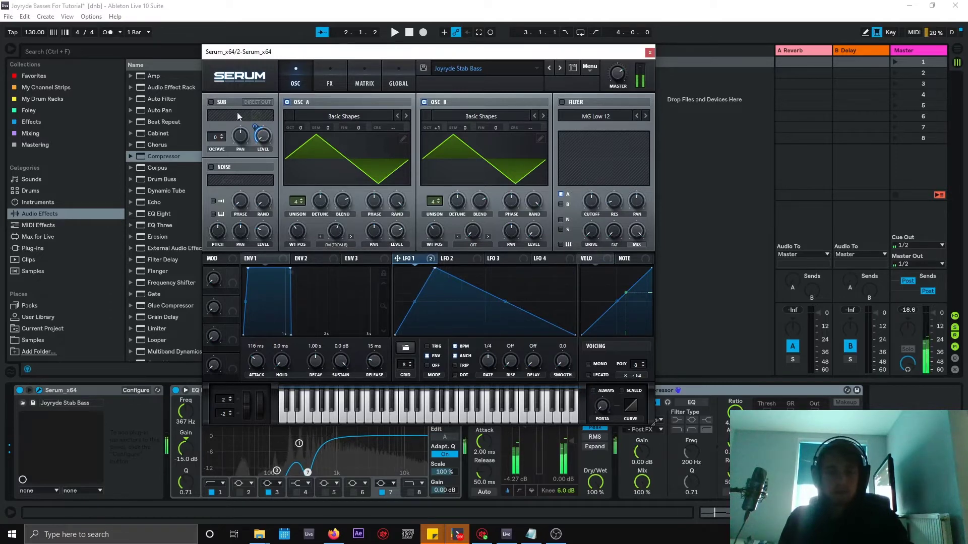
{"action": "left_click", "coordinate": [213, 103]}
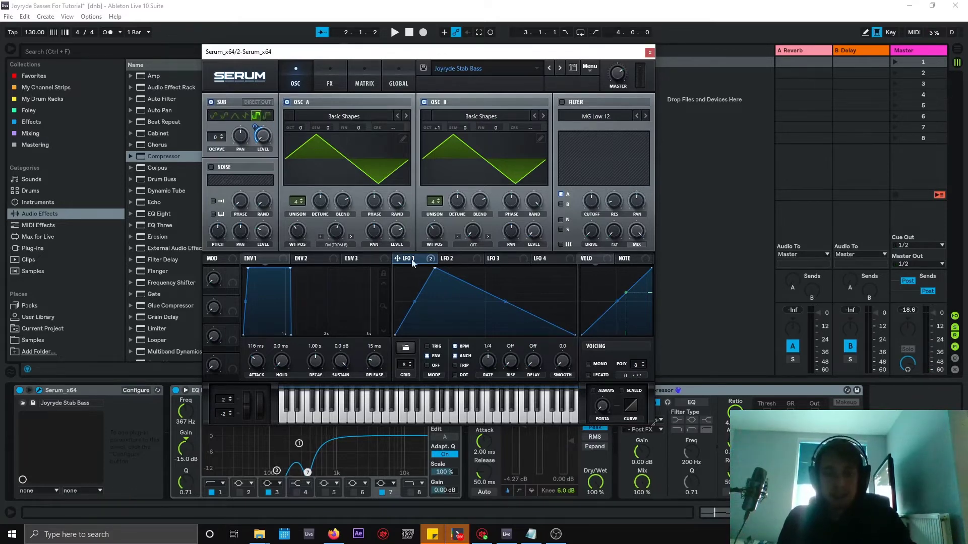
{"action": "mouse_move", "coordinate": [431, 261]}
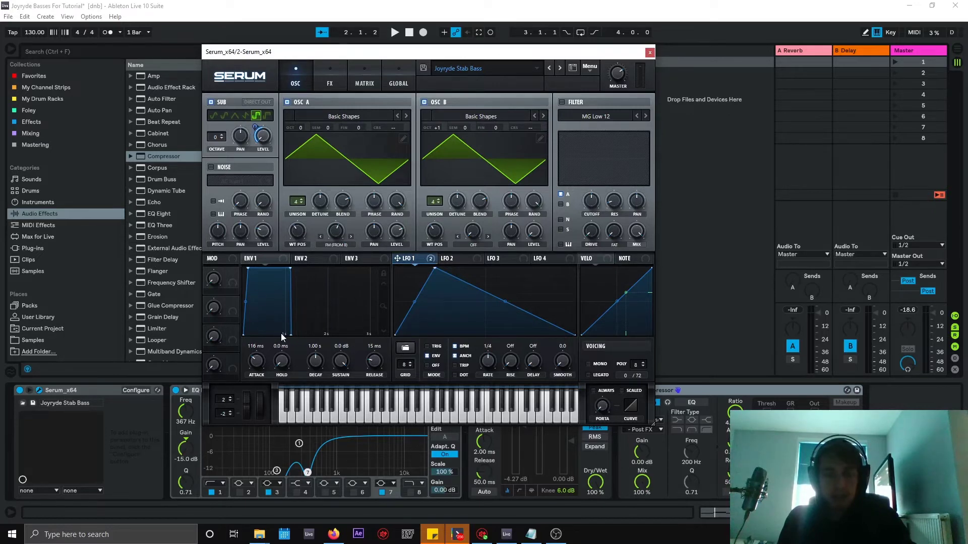
{"action": "key", "text": "a"}
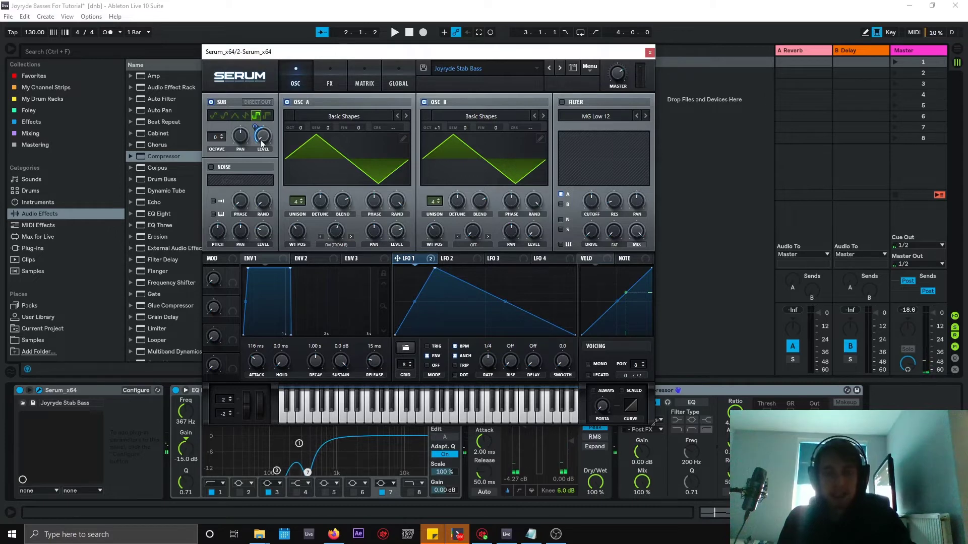
On Serum's FX page, switch the distortion from Downsample to Asym and lower the drive to about 18%.
{"action": "left_click", "coordinate": [330, 79]}
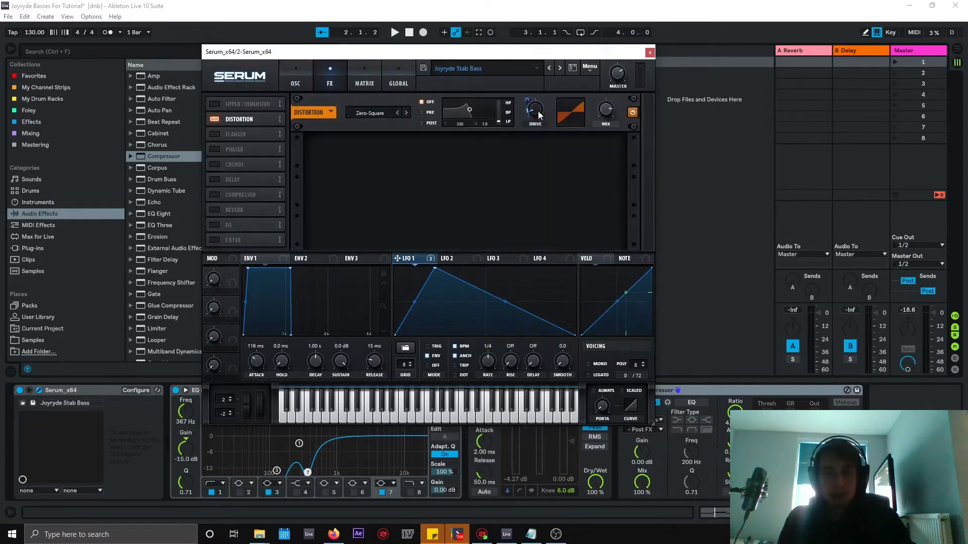
{"action": "left_click", "coordinate": [406, 113]}
{"action": "left_click_drag", "start_coordinate": [536, 110], "coordinate": [536, 93]}
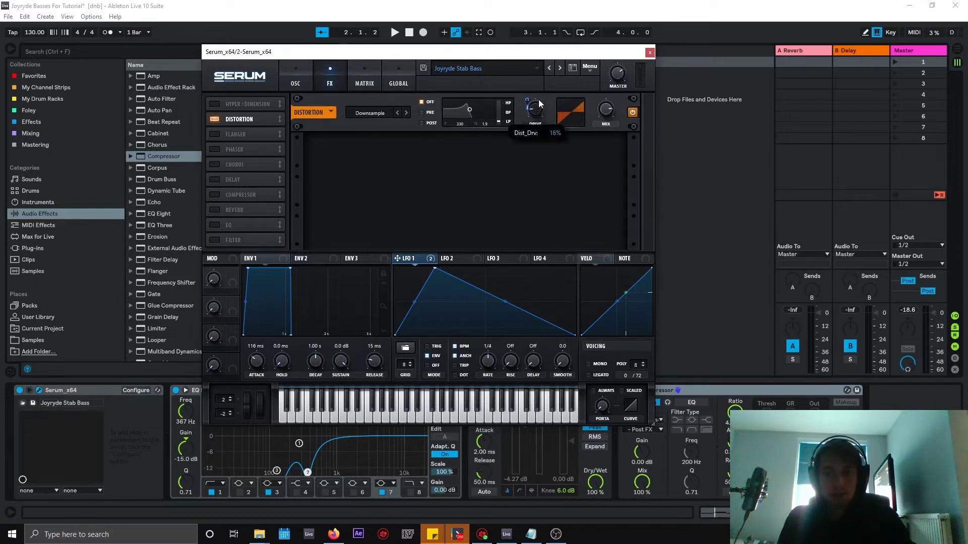
{"action": "left_click_drag", "start_coordinate": [539, 99], "coordinate": [521, 115]}
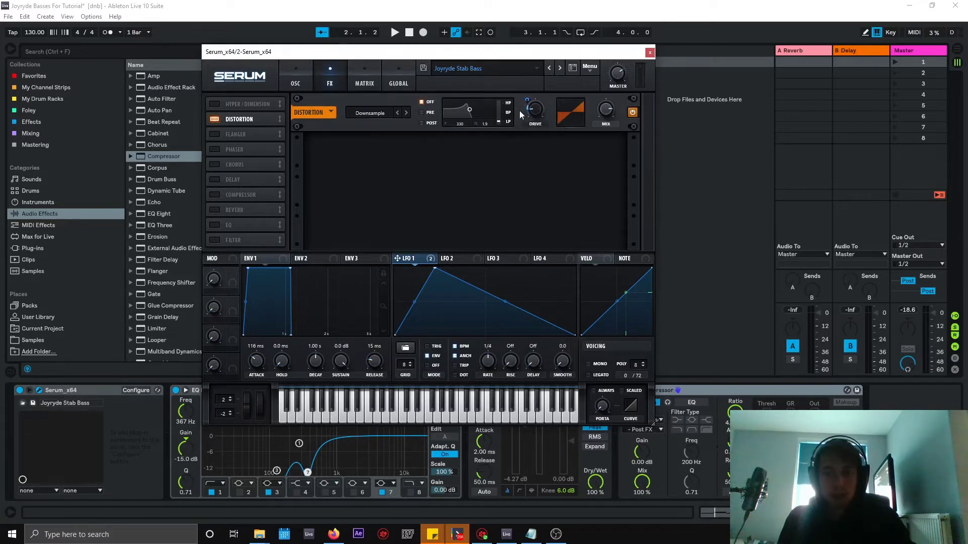
{"action": "left_click", "coordinate": [406, 113]}
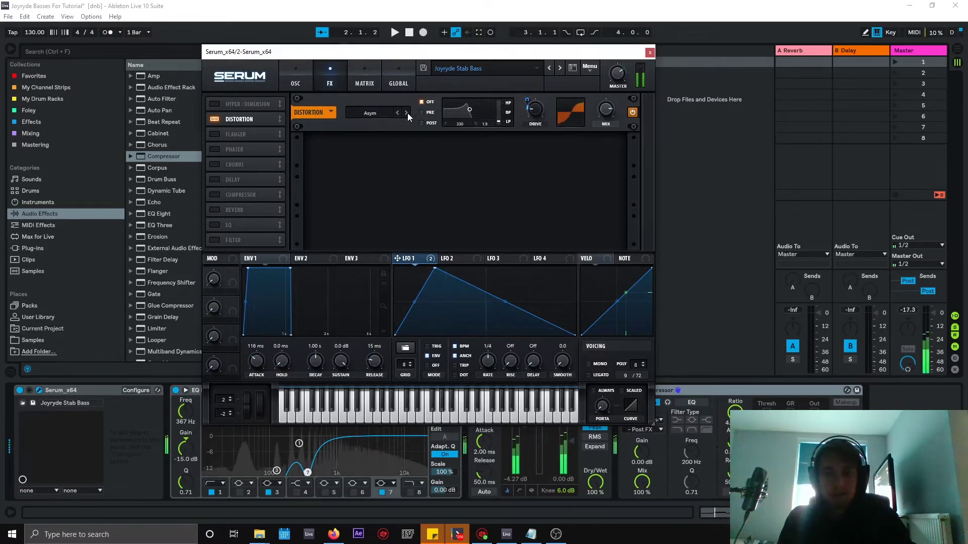
{"action": "mouse_move", "coordinate": [540, 94]}
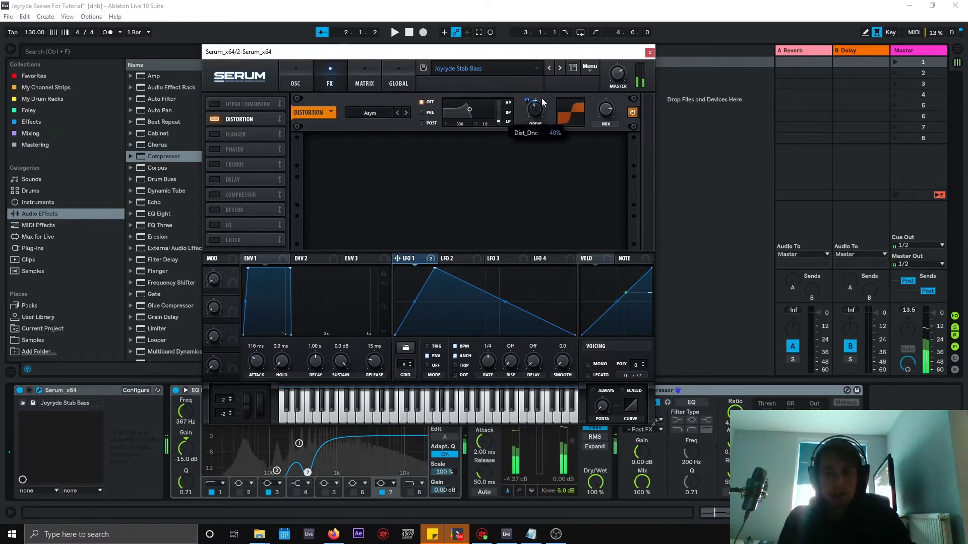
{"action": "mouse_move", "coordinate": [541, 97]}
{"action": "left_mouse_down"}
{"action": "mouse_move", "coordinate": [531, 137]}
{"action": "mouse_move", "coordinate": [538, 115]}
{"action": "left_mouse_up"}
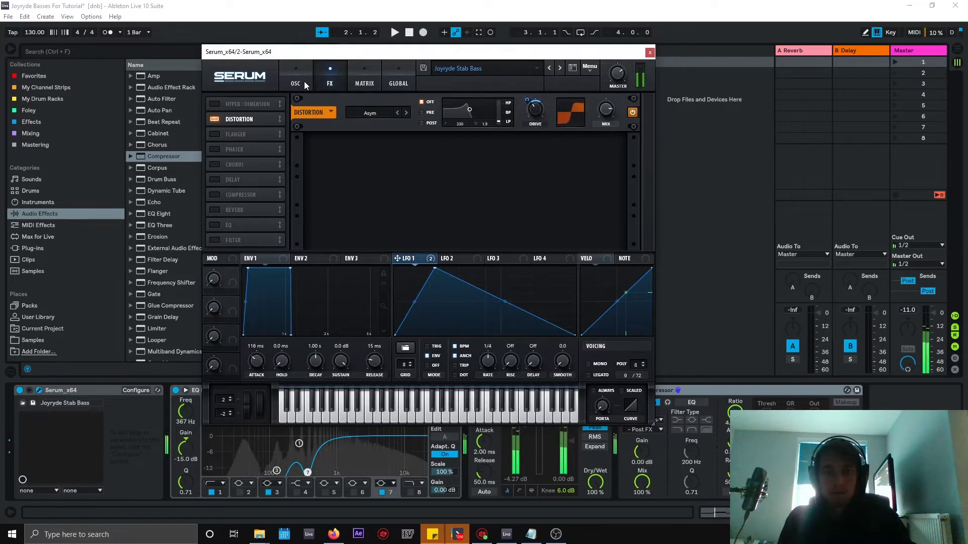
Enable chorus at 77% mix with its filter at 4243 Hz, audition a note, and return to OSC.
{"action": "left_click", "coordinate": [214, 164]}
{"action": "mouse_move", "coordinate": [545, 149]}
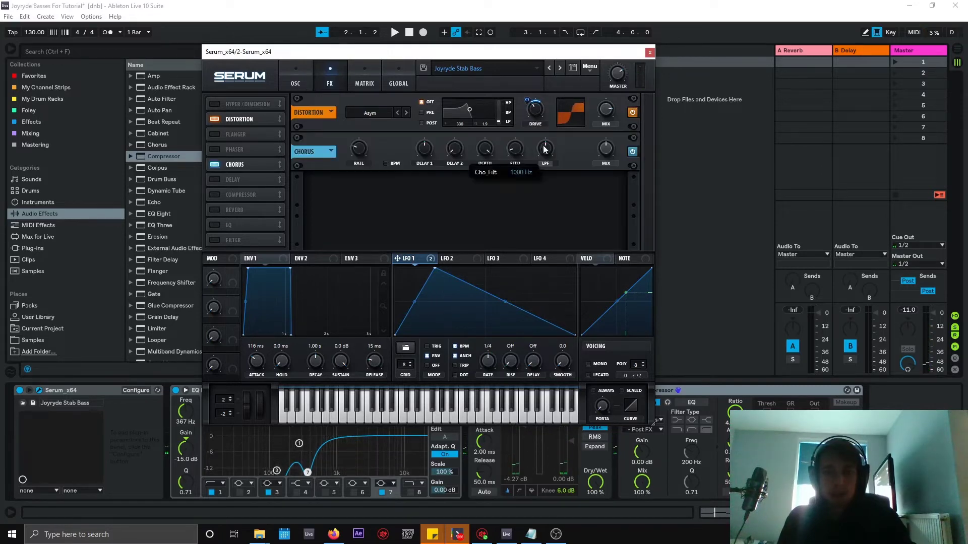
{"action": "left_click_drag", "start_coordinate": [545, 149], "coordinate": [580, 132]}
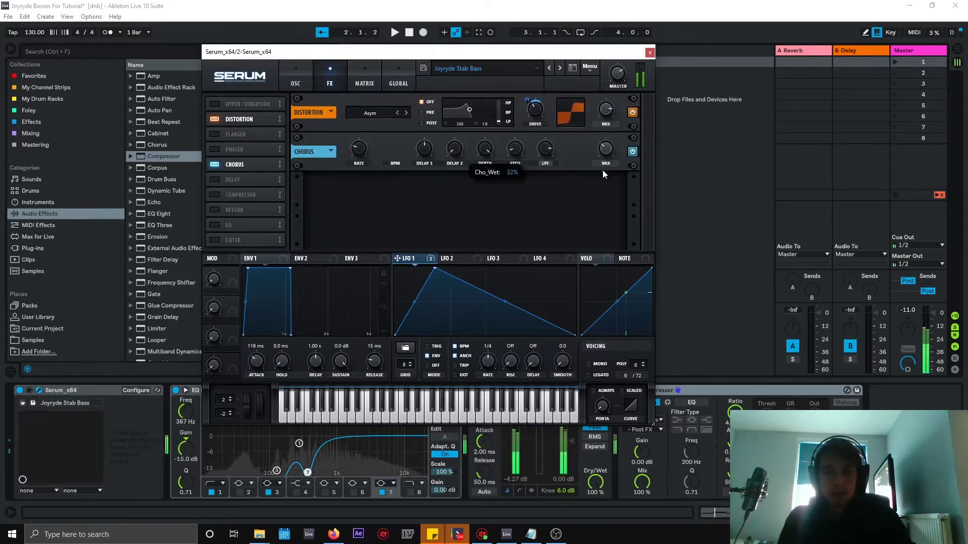
{"action": "left_click_drag", "start_coordinate": [603, 174], "coordinate": [604, 195]}
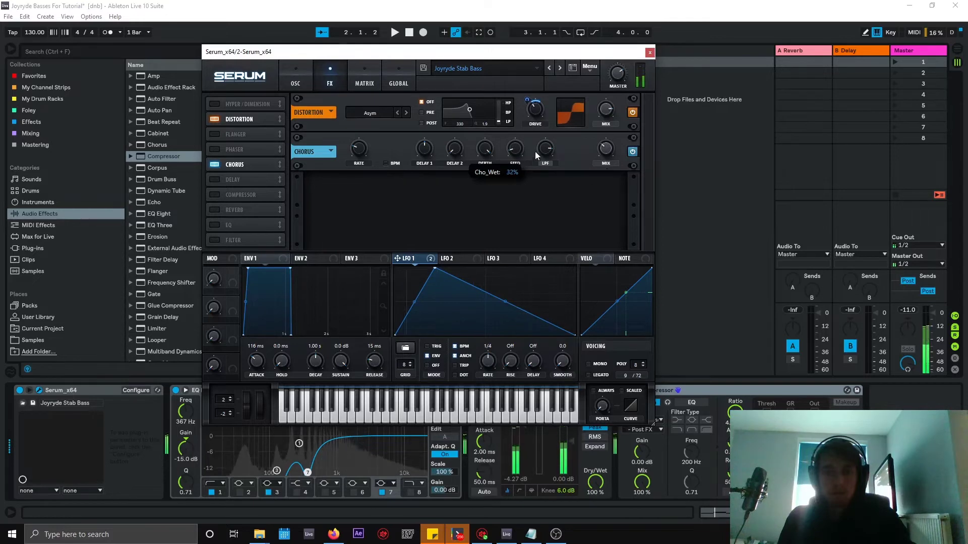
{"action": "left_click_drag", "start_coordinate": [605, 150], "coordinate": [608, 126]}
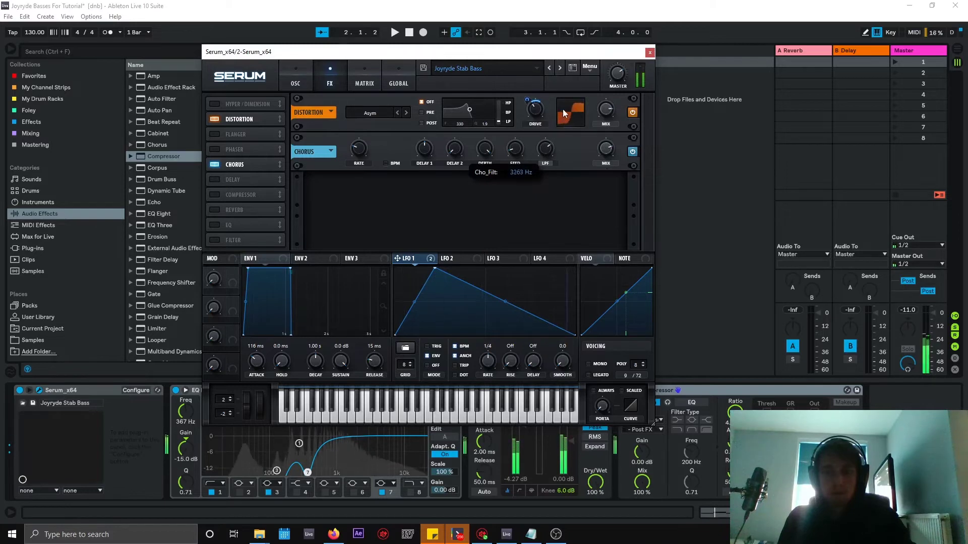
{"action": "left_click_drag", "start_coordinate": [564, 109], "coordinate": [581, 147]}
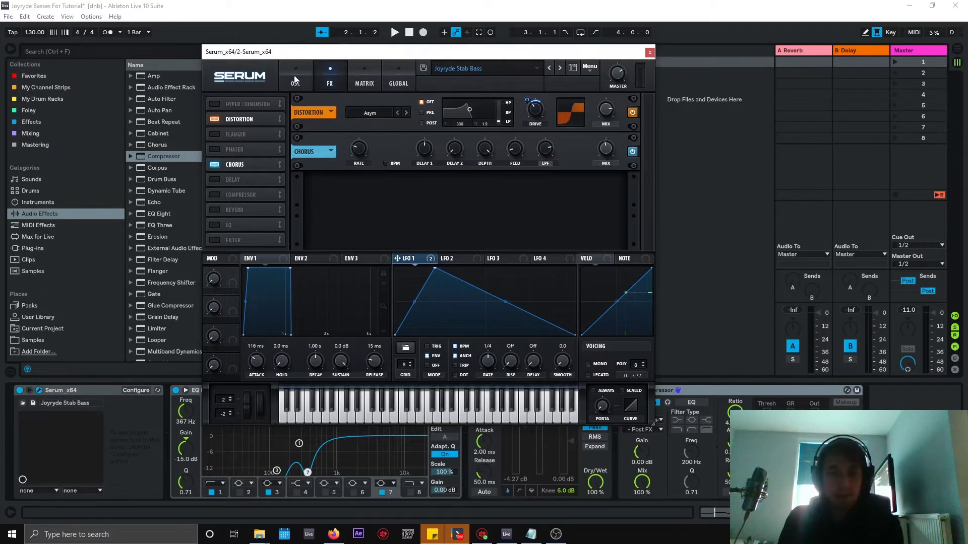
{"action": "key", "text": "a"}
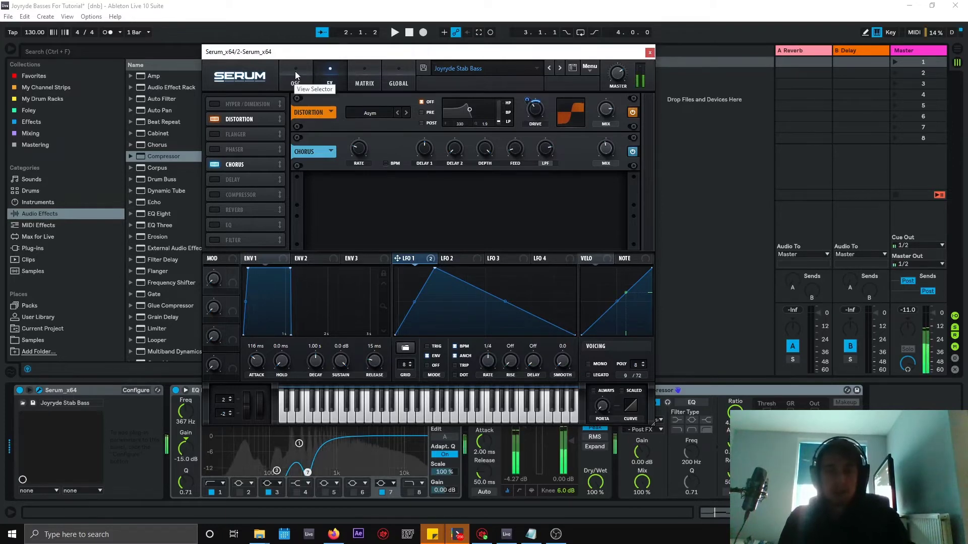
{"action": "left_click", "coordinate": [295, 75]}
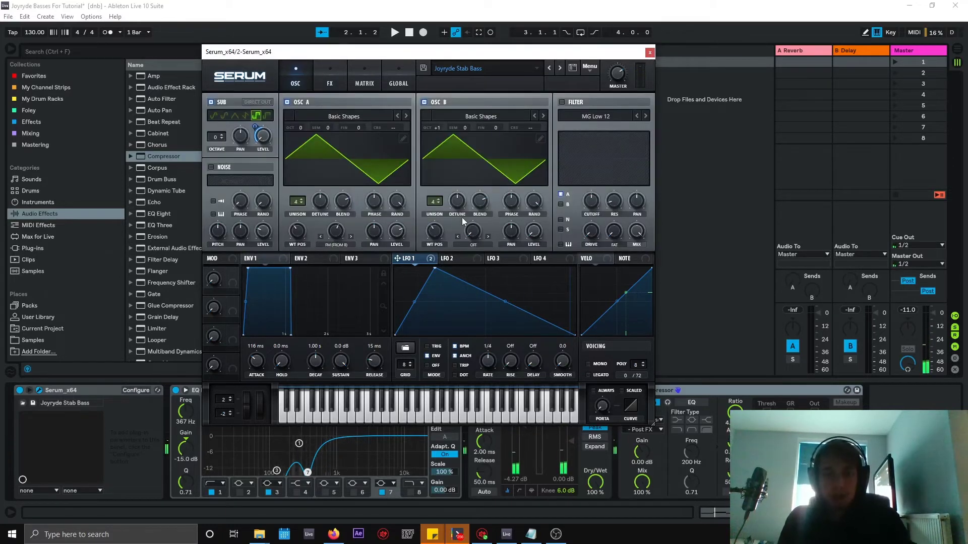